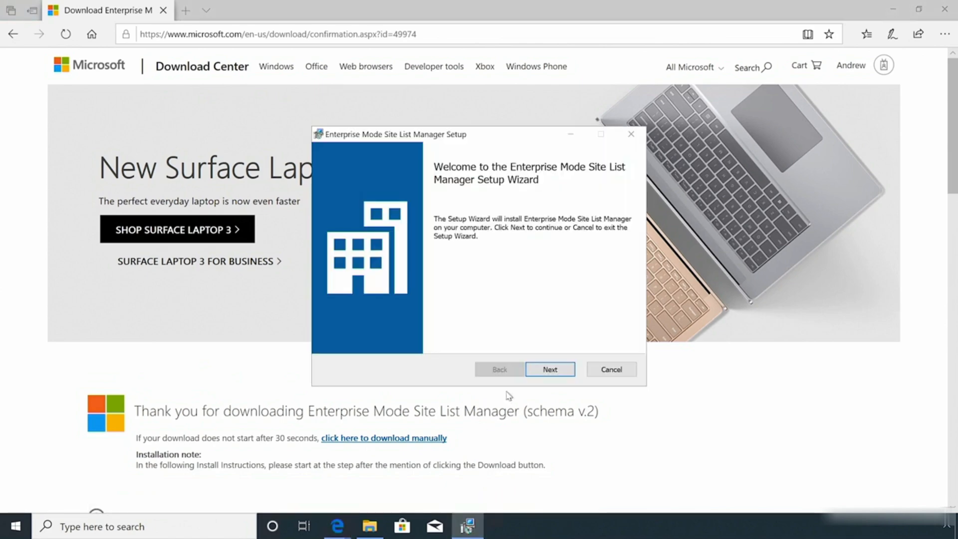
- Install Enterprise Mode Site List Manager in the default folder, accepting the license terms, and launch it
{"action": "left_click", "coordinate": [549, 369]}
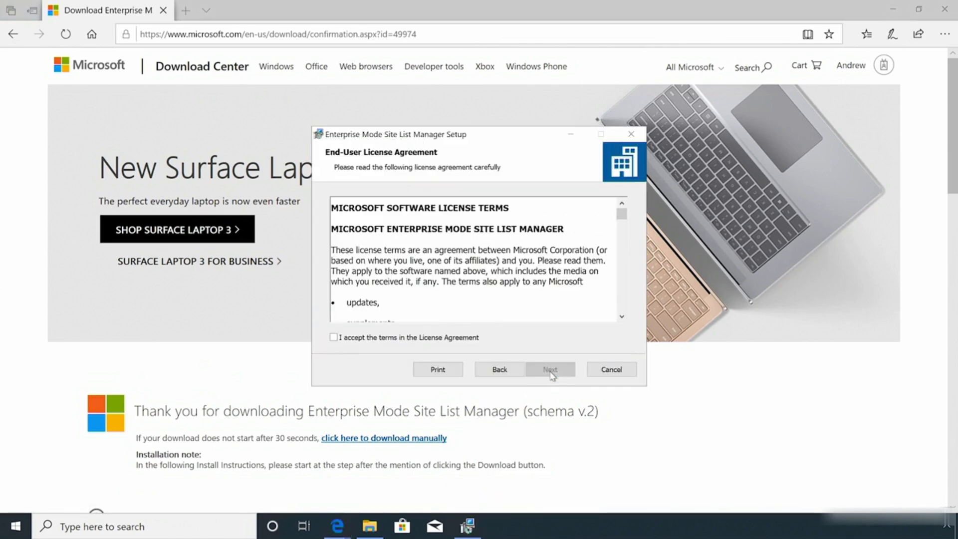
{"action": "left_click", "coordinate": [473, 339]}
{"action": "left_click", "coordinate": [550, 370]}
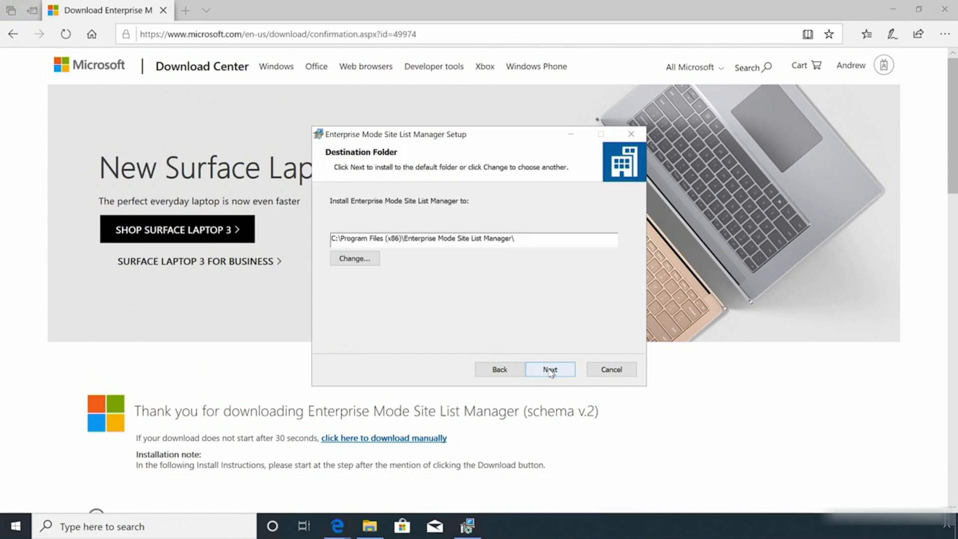
{"action": "left_click", "coordinate": [550, 370]}
{"action": "left_click", "coordinate": [550, 370]}
{"action": "left_click", "coordinate": [458, 352]}
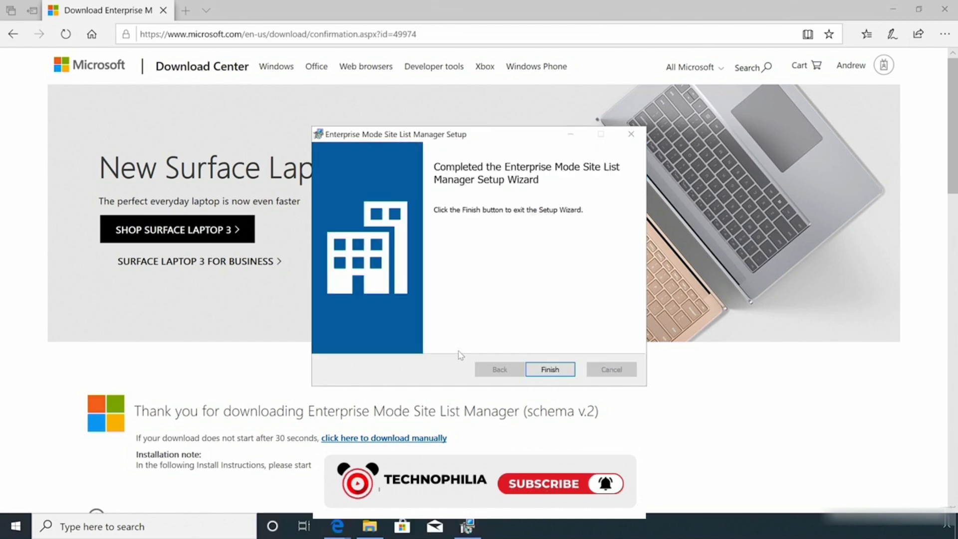
{"action": "left_click", "coordinate": [550, 369]}
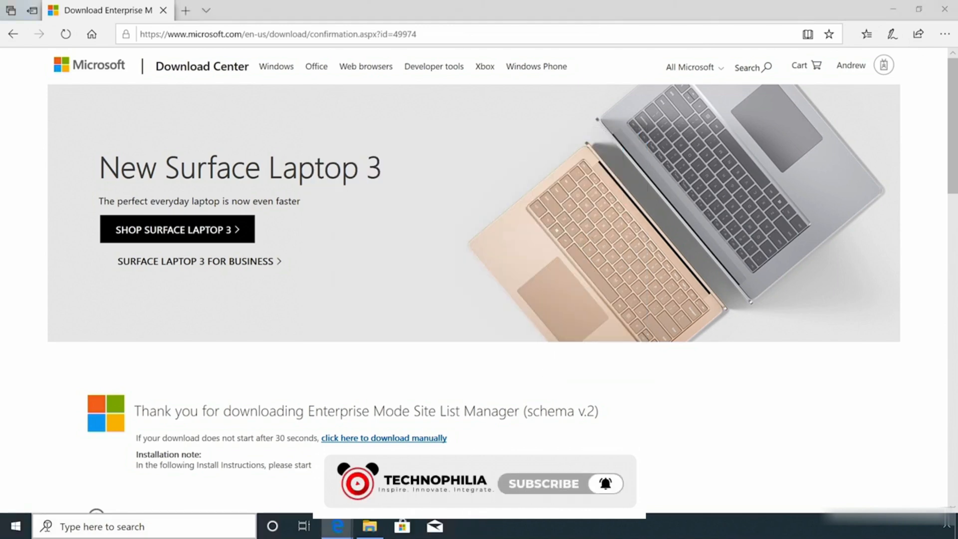
{"action": "left_click", "coordinate": [25, 530]}
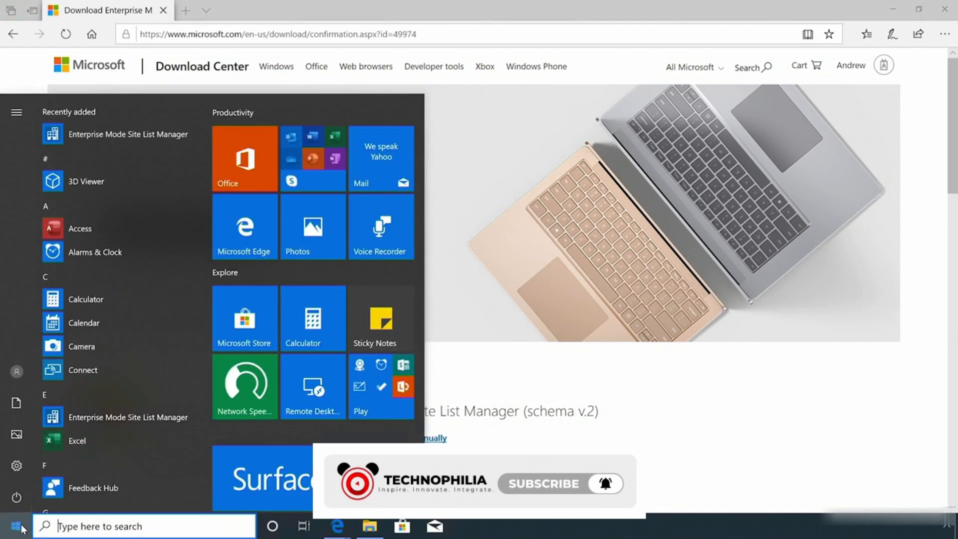
{"action": "left_click", "coordinate": [120, 418]}
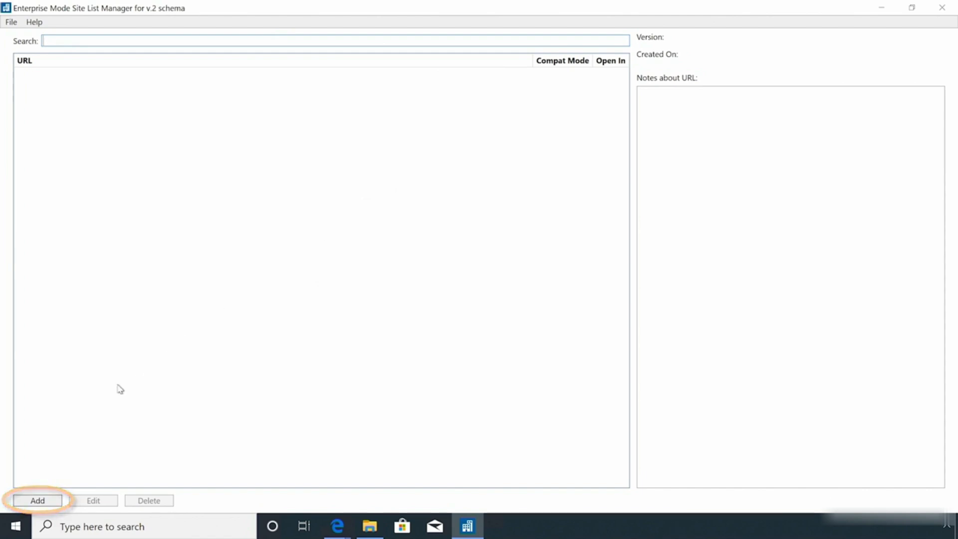
{"action": "left_click", "coordinate": [38, 500]}
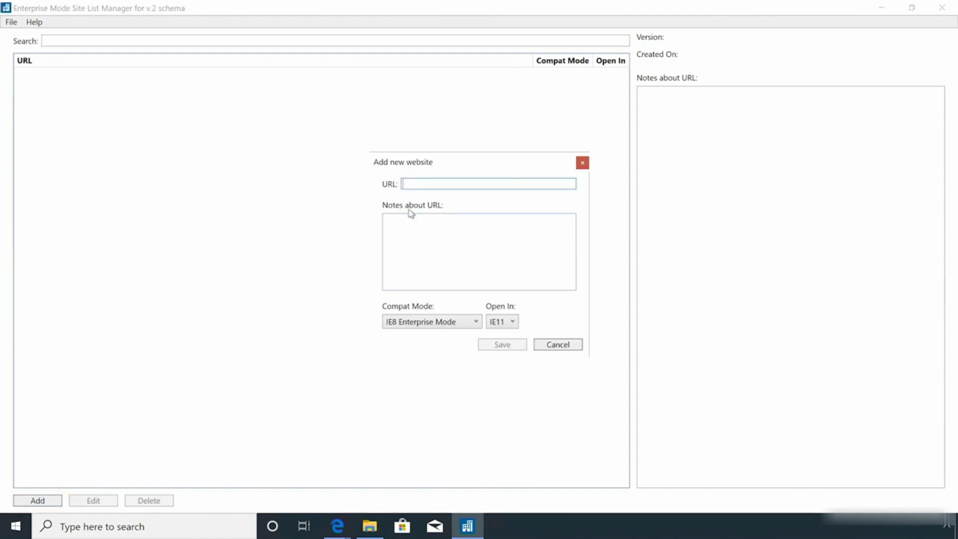
{"action": "type", "text": "www.mic"}
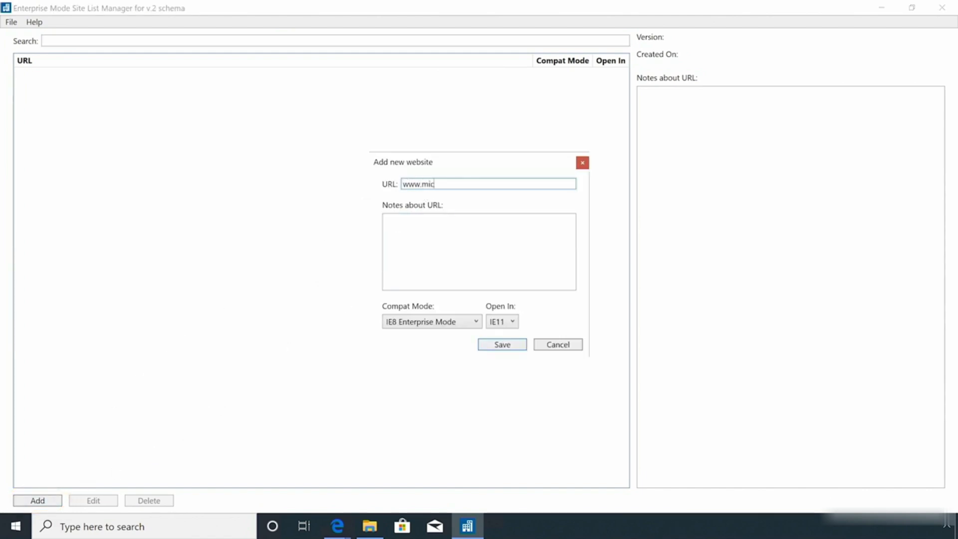
{"action": "type", "text": "rosoft.com"}
{"action": "left_click", "coordinate": [476, 324]}
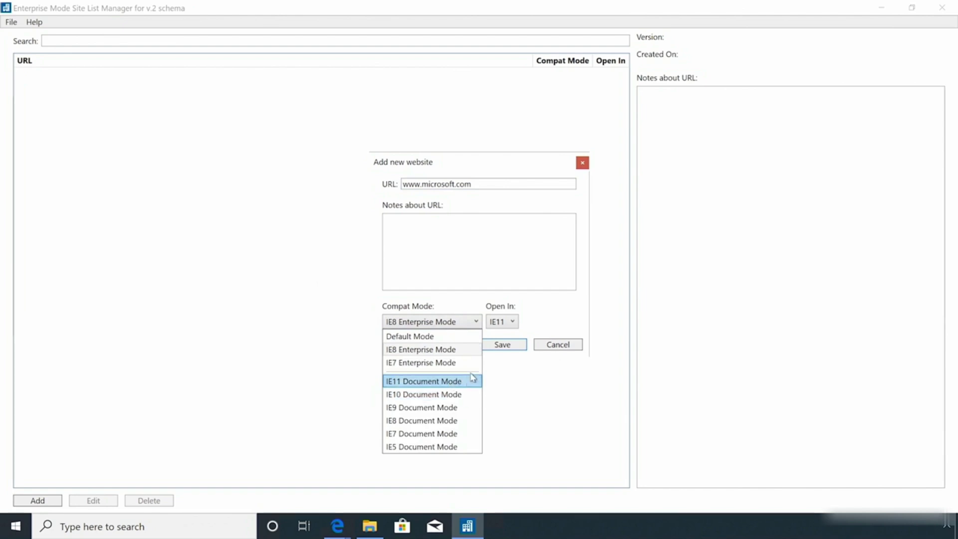
{"action": "left_click", "coordinate": [510, 322]}
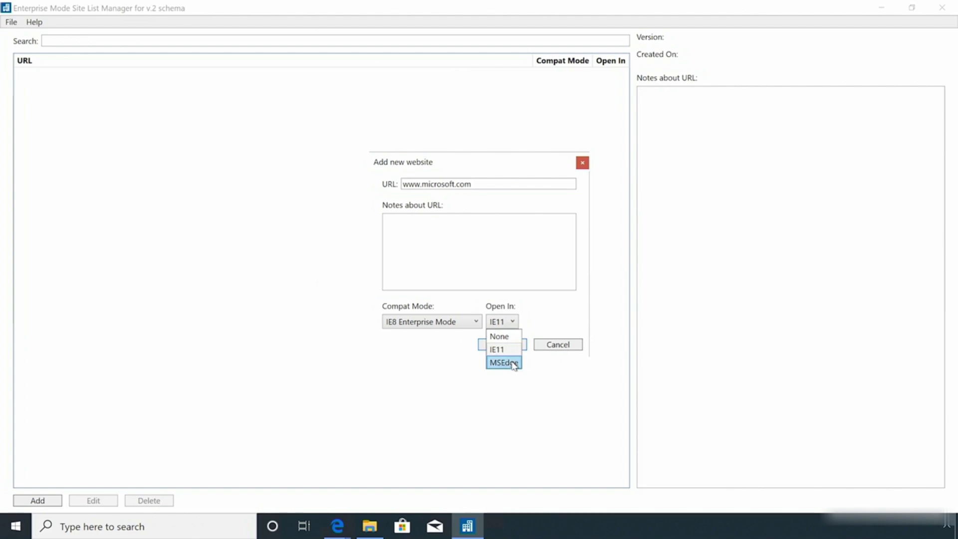
{"action": "left_click", "coordinate": [535, 328]}
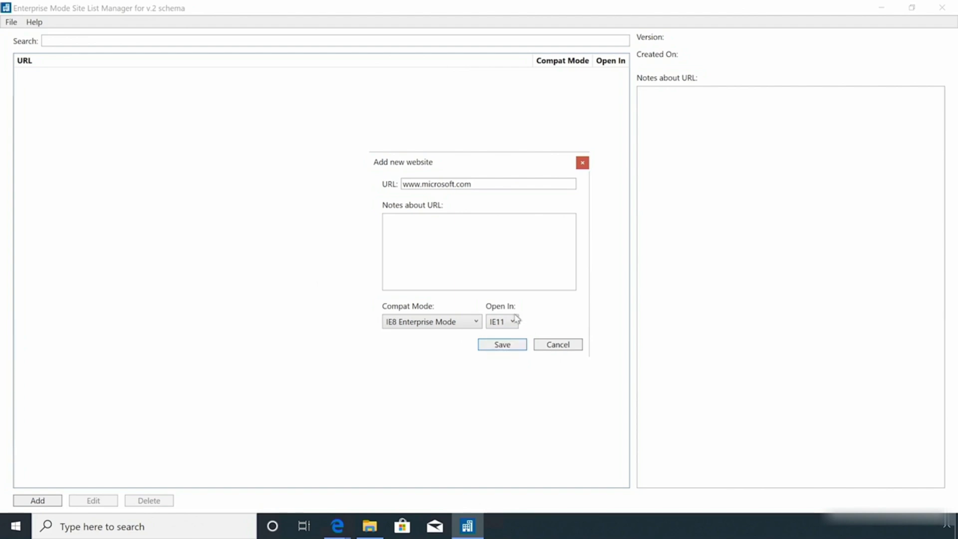
{"action": "left_click", "coordinate": [474, 325]}
{"action": "left_click", "coordinate": [472, 336]}
{"action": "left_click", "coordinate": [505, 324]}
{"action": "left_click", "coordinate": [503, 364]}
{"action": "left_click", "coordinate": [508, 349]}
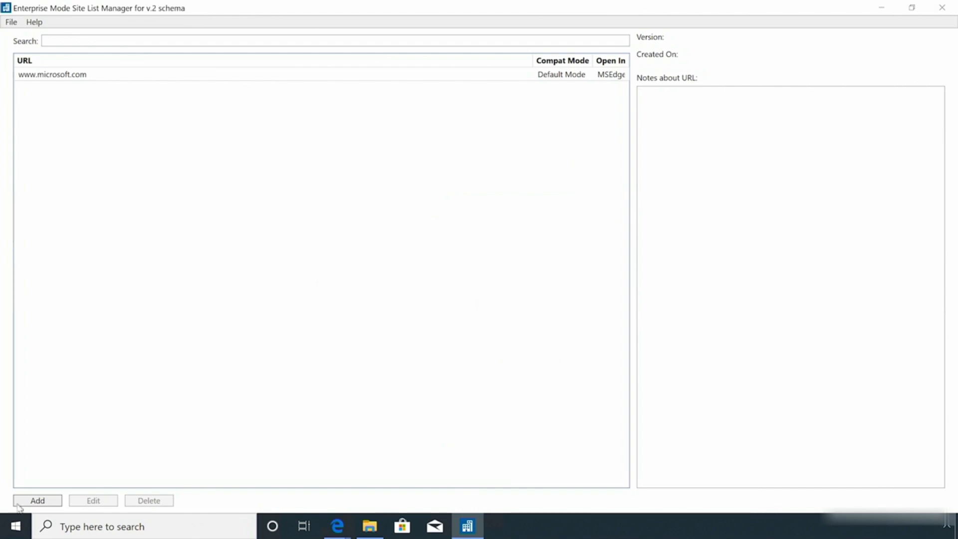
{"action": "left_click", "coordinate": [39, 499]}
{"action": "type", "text": "www"}
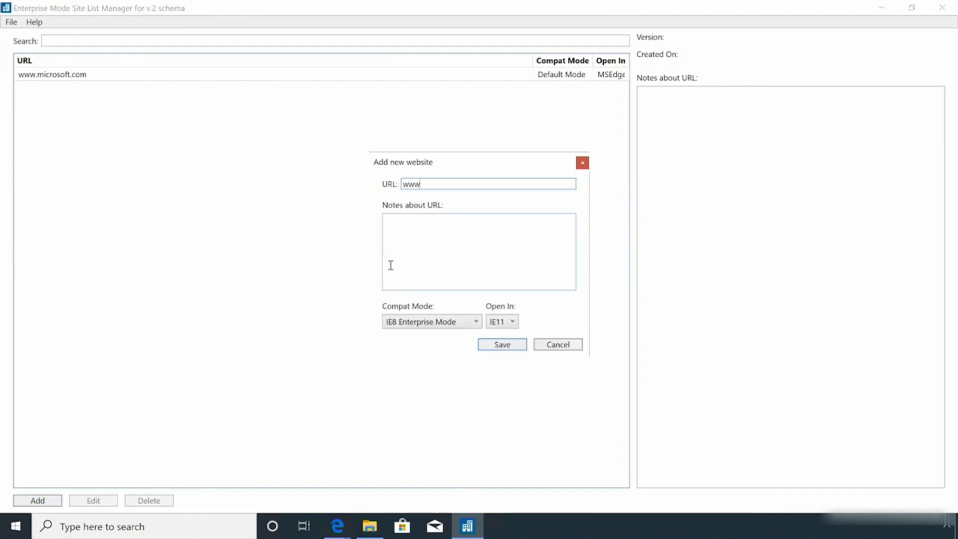
{"action": "type", "text": ".hotmail.com"}
{"action": "left_click", "coordinate": [439, 322]}
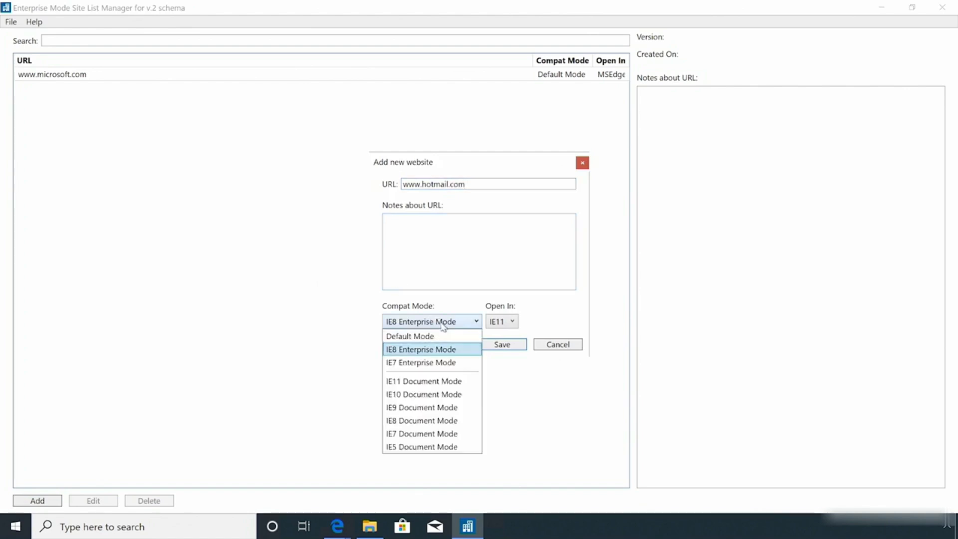
{"action": "left_click", "coordinate": [440, 381]}
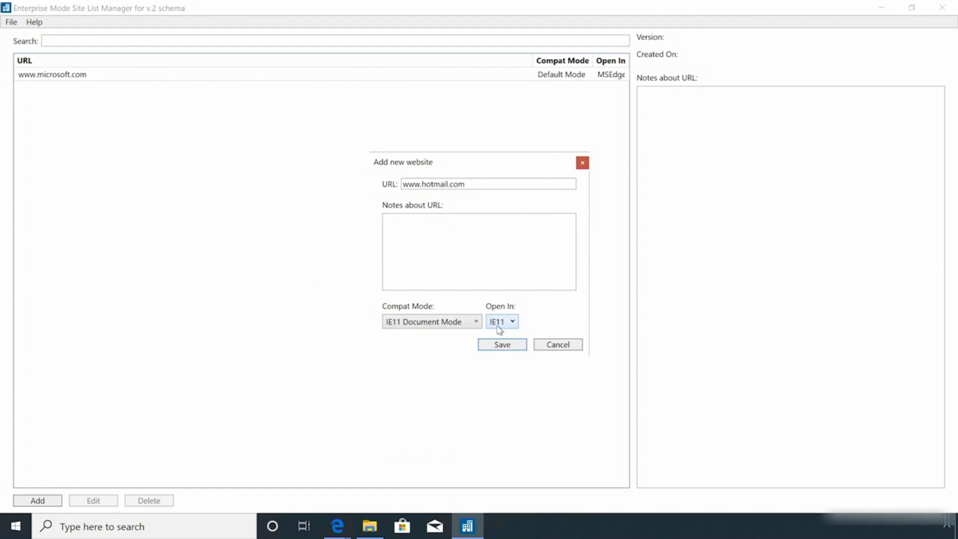
{"action": "left_click", "coordinate": [502, 345]}
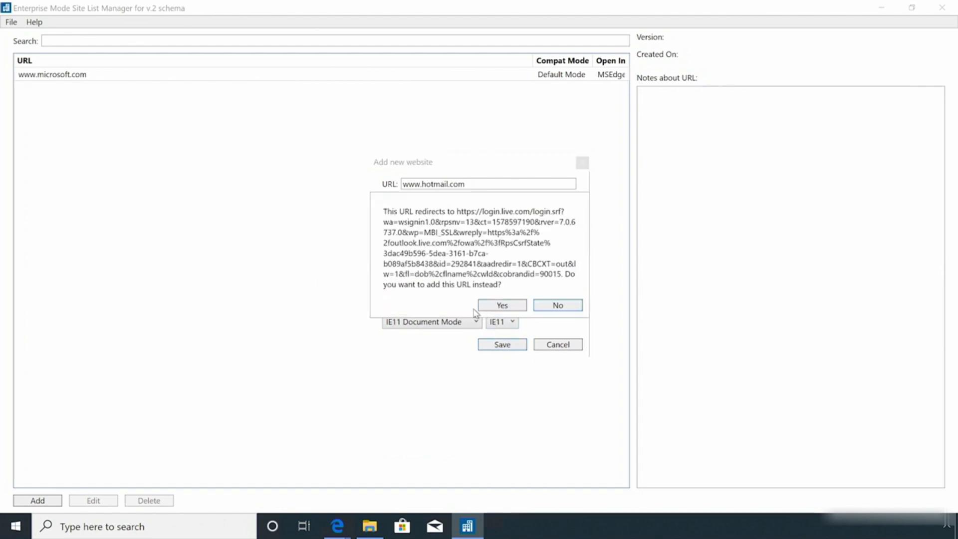
{"action": "left_click", "coordinate": [488, 305]}
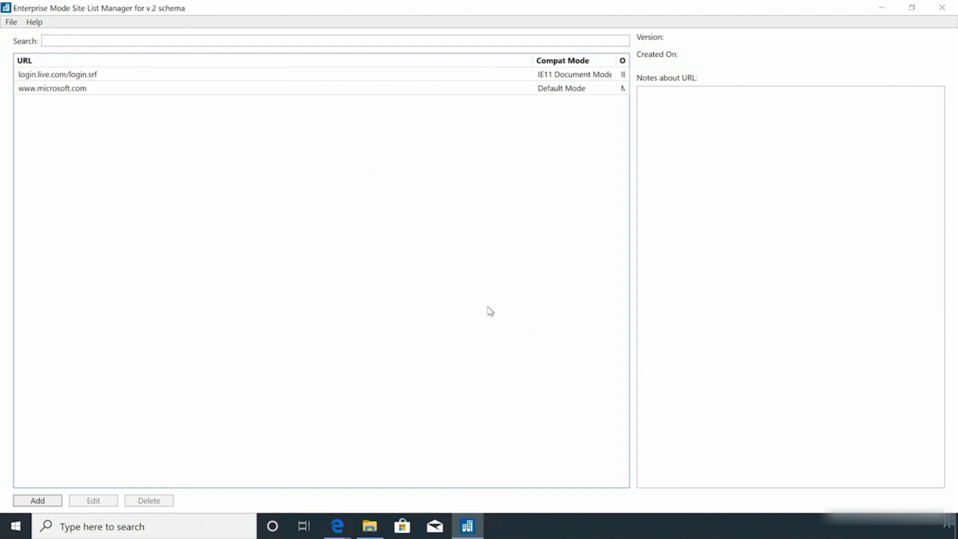
{"action": "left_click_drag", "start_coordinate": [533, 60], "coordinate": [398, 65]}
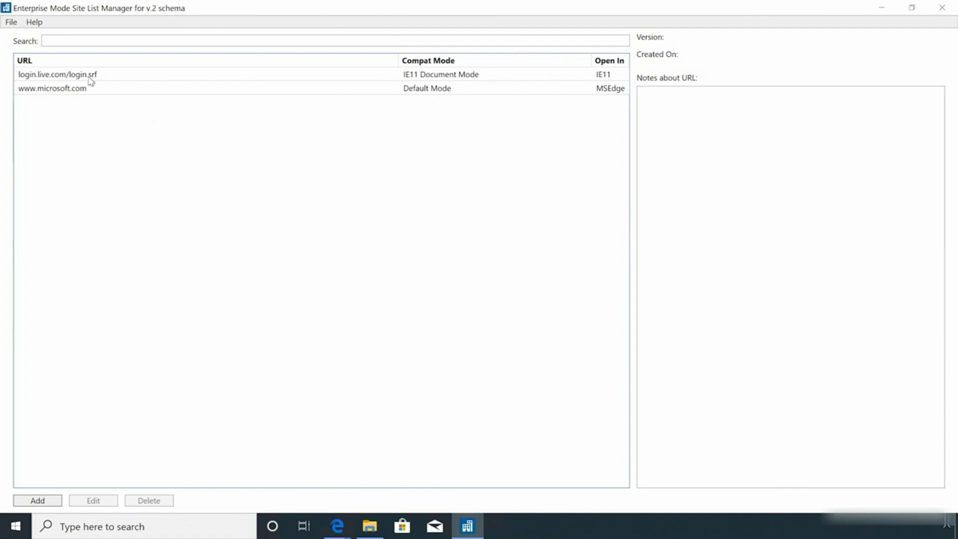
- Bulk add sites from the websites text file in the Documents folder
{"action": "left_click", "coordinate": [11, 22]}
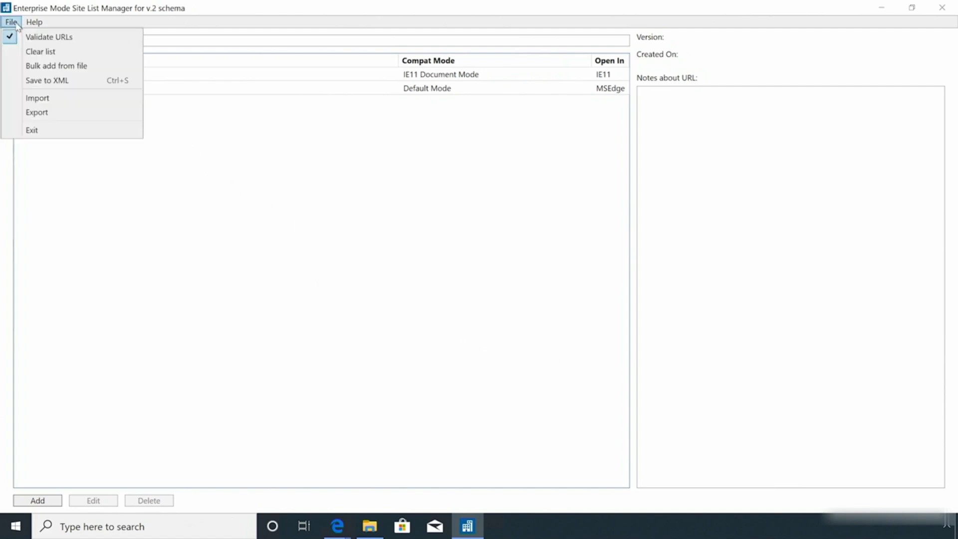
{"action": "left_click", "coordinate": [30, 70]}
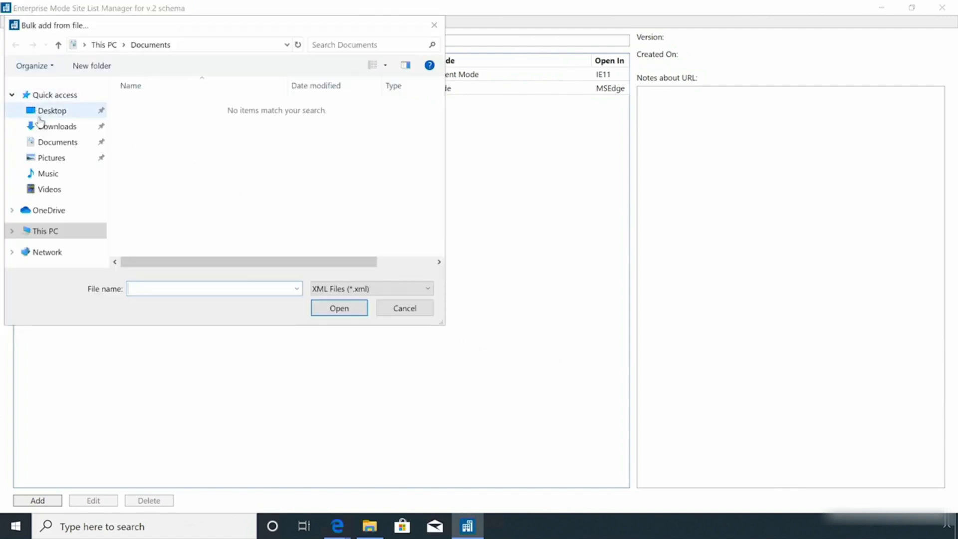
{"action": "left_click", "coordinate": [55, 146]}
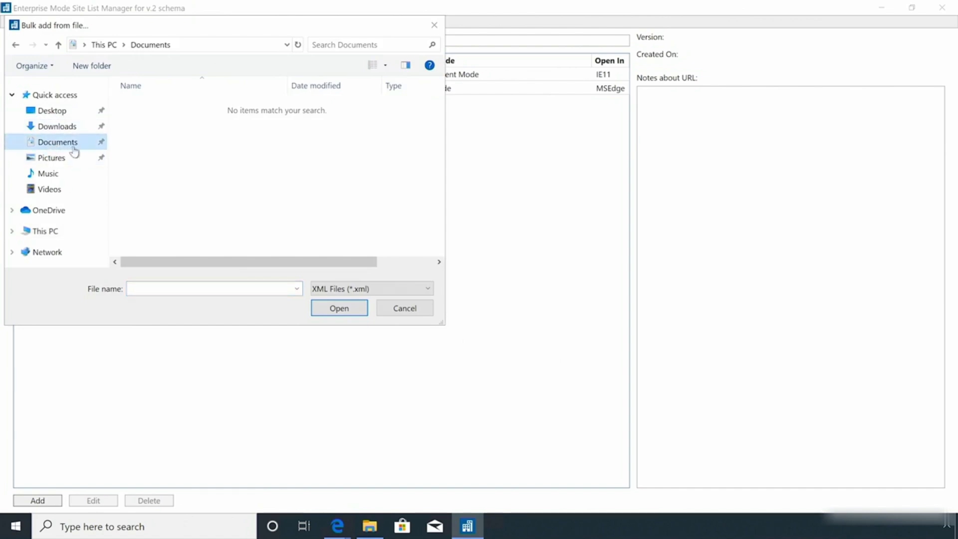
{"action": "left_click", "coordinate": [366, 290]}
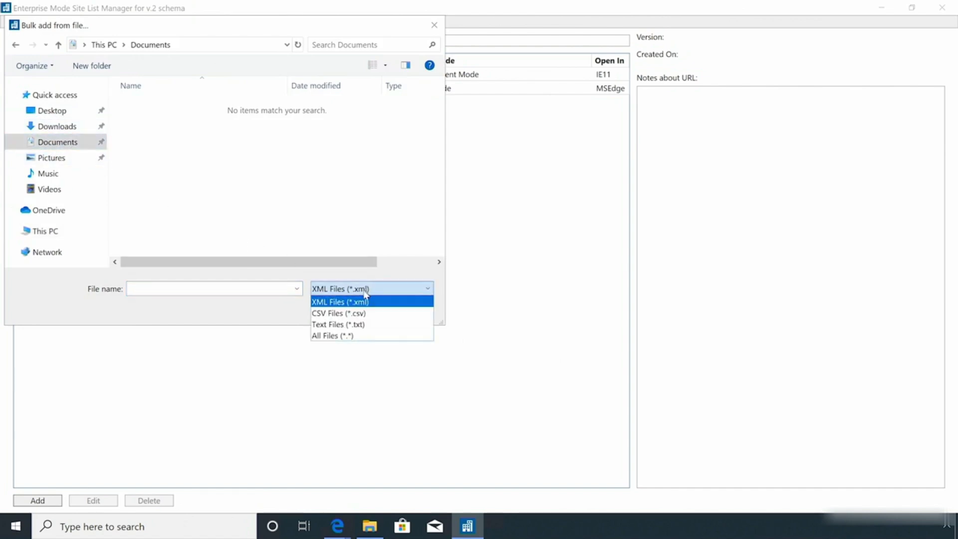
{"action": "left_click", "coordinate": [363, 325]}
{"action": "left_click", "coordinate": [145, 110]}
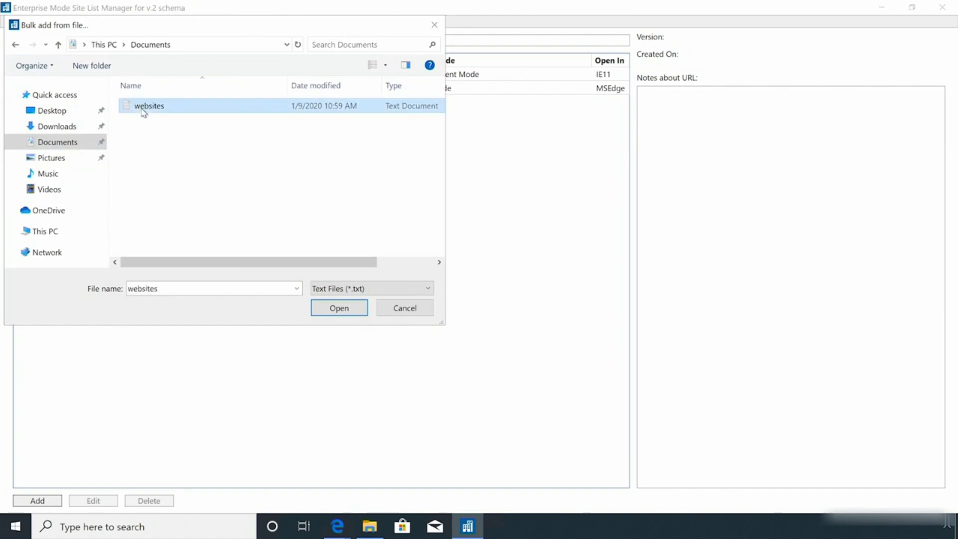
{"action": "left_click", "coordinate": [338, 308]}
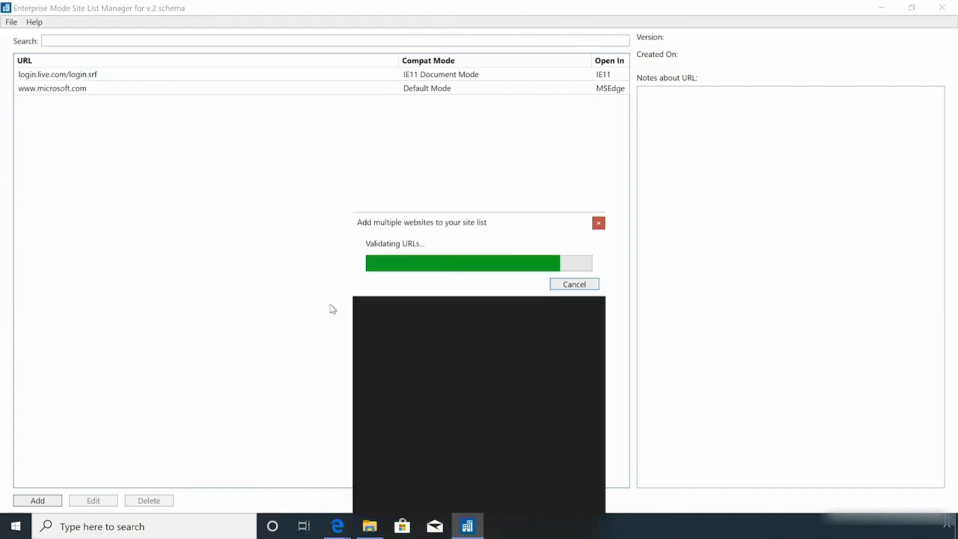
{"action": "left_click_drag", "start_coordinate": [451, 221], "coordinate": [434, 148]}
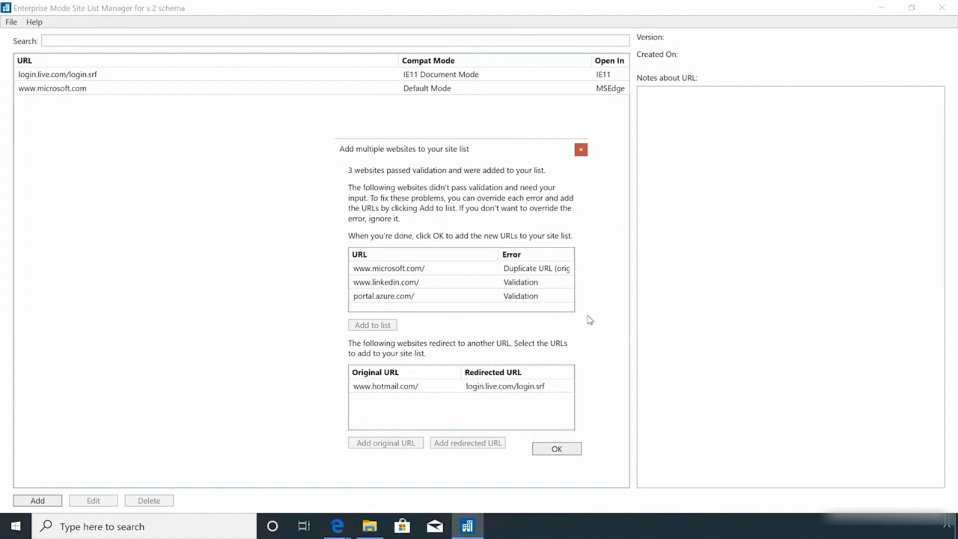
{"action": "left_click", "coordinate": [442, 285]}
{"action": "left_click", "coordinate": [422, 296]}
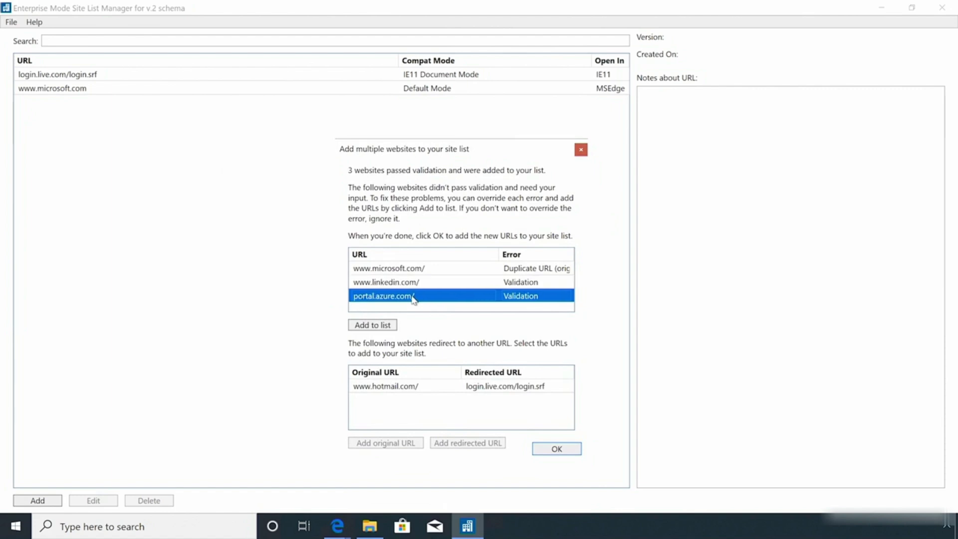
{"action": "left_click", "coordinate": [384, 323]}
{"action": "left_click", "coordinate": [389, 283]}
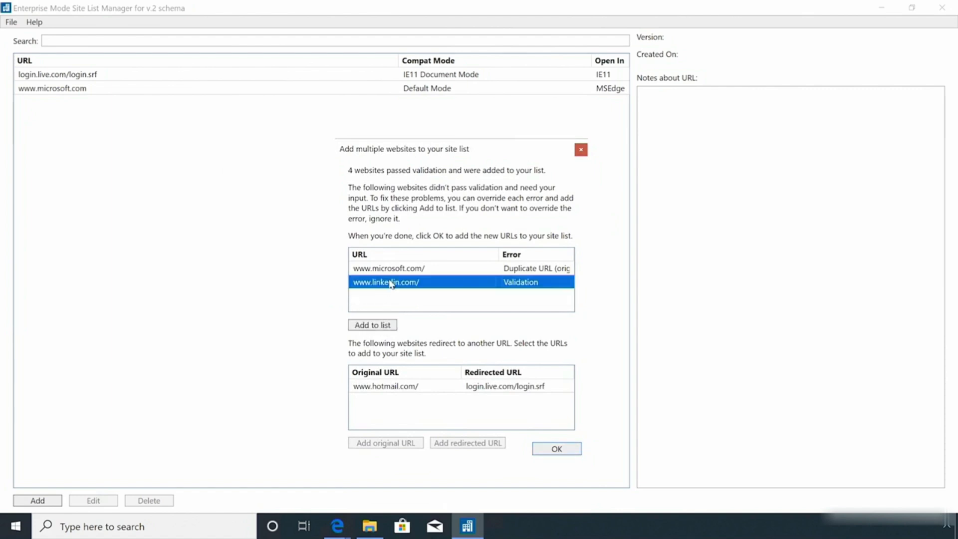
{"action": "left_click", "coordinate": [378, 325]}
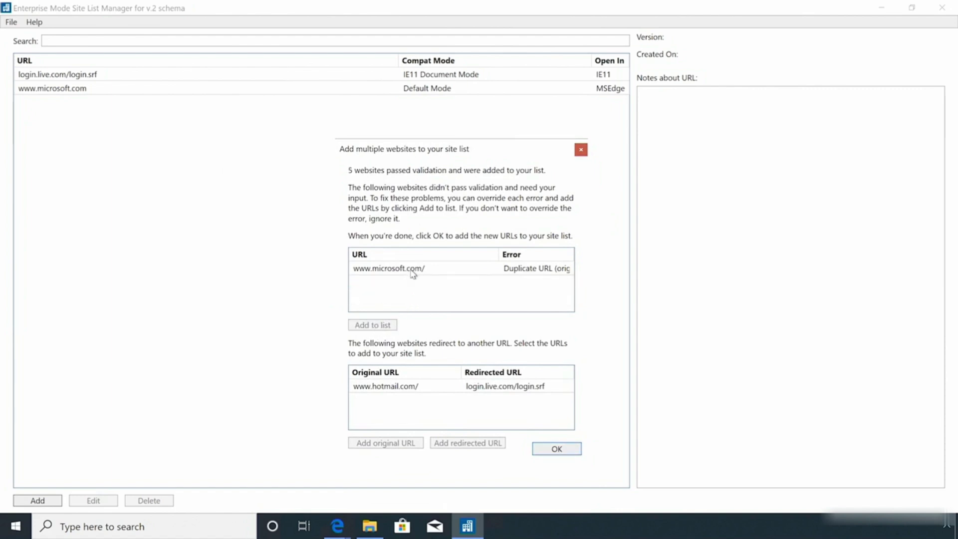
{"action": "left_click", "coordinate": [514, 389]}
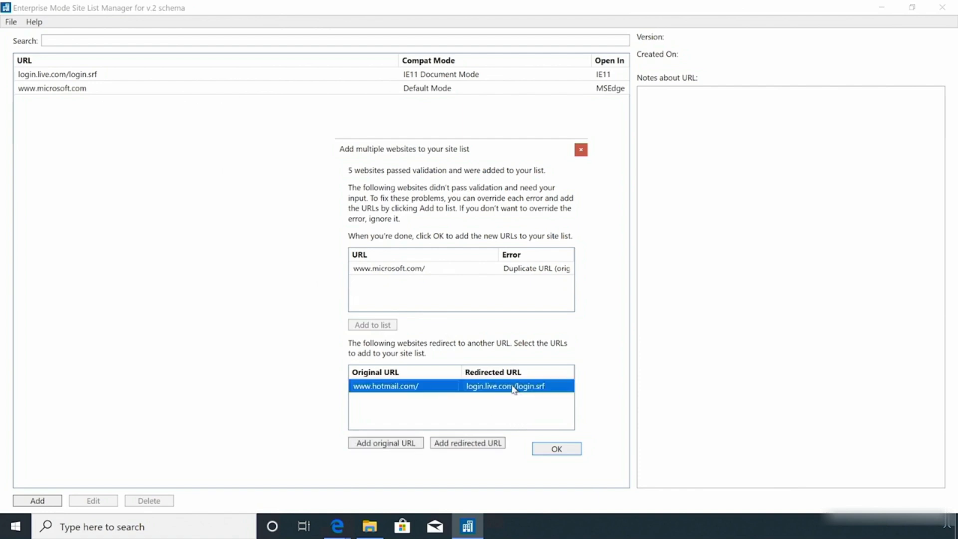
{"action": "left_click", "coordinate": [402, 443]}
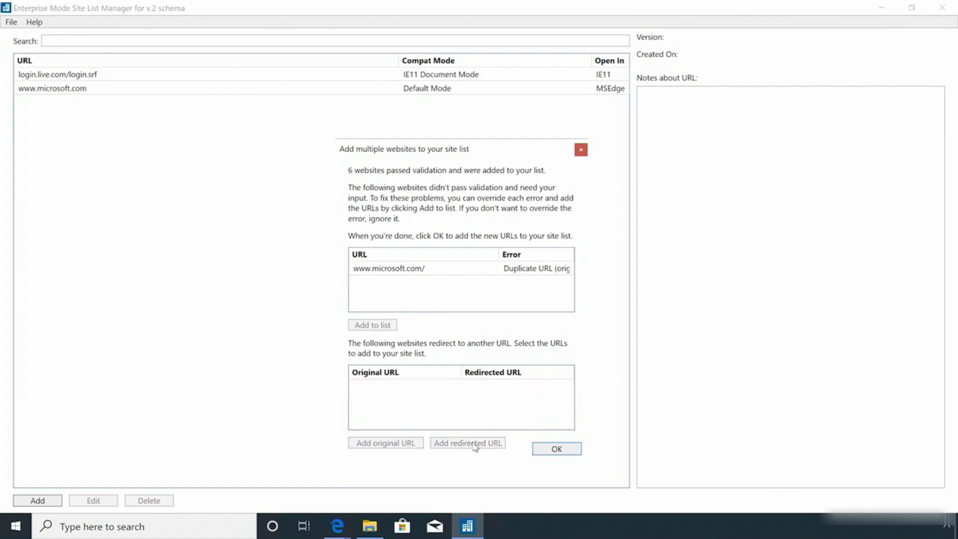
{"action": "left_click", "coordinate": [543, 449]}
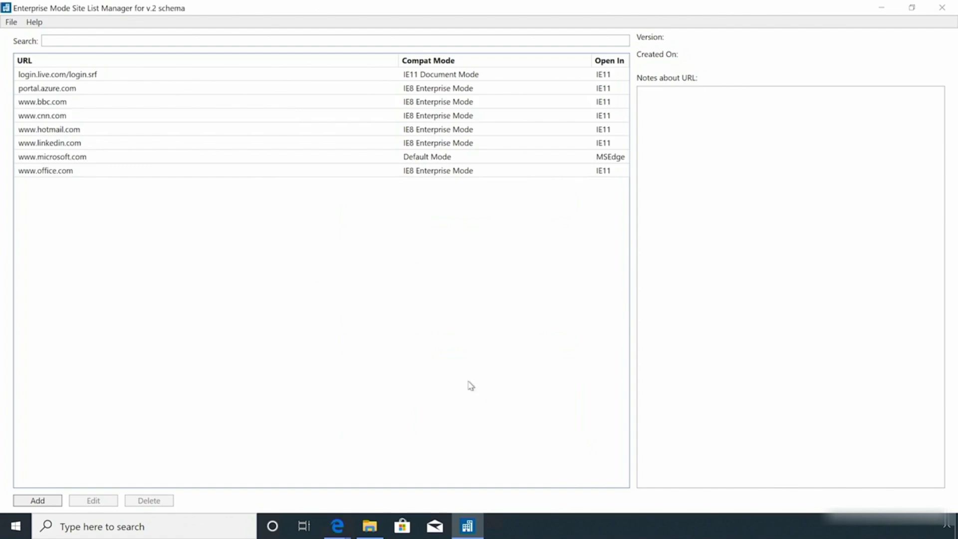
{"action": "left_click", "coordinate": [467, 131]}
{"action": "left_click", "coordinate": [94, 501]}
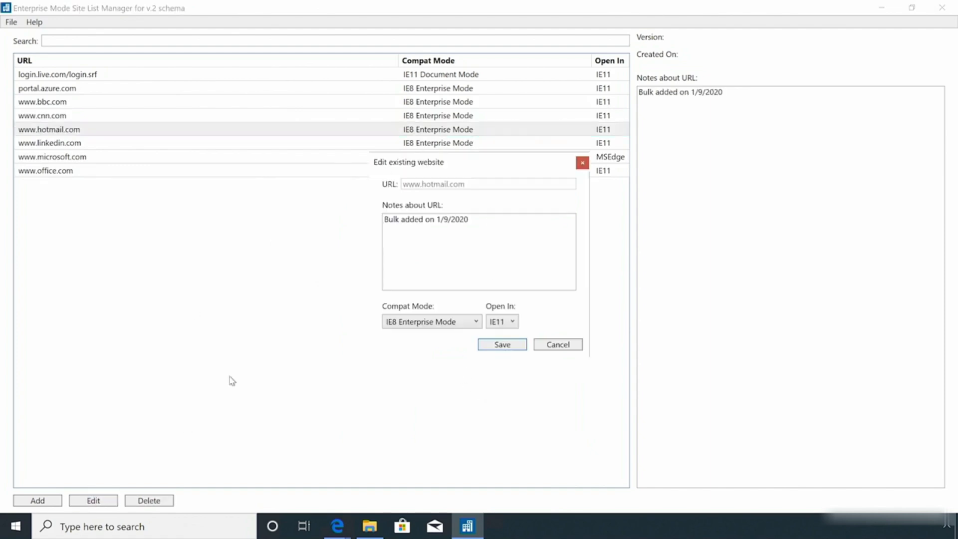
{"action": "left_click", "coordinate": [503, 322]}
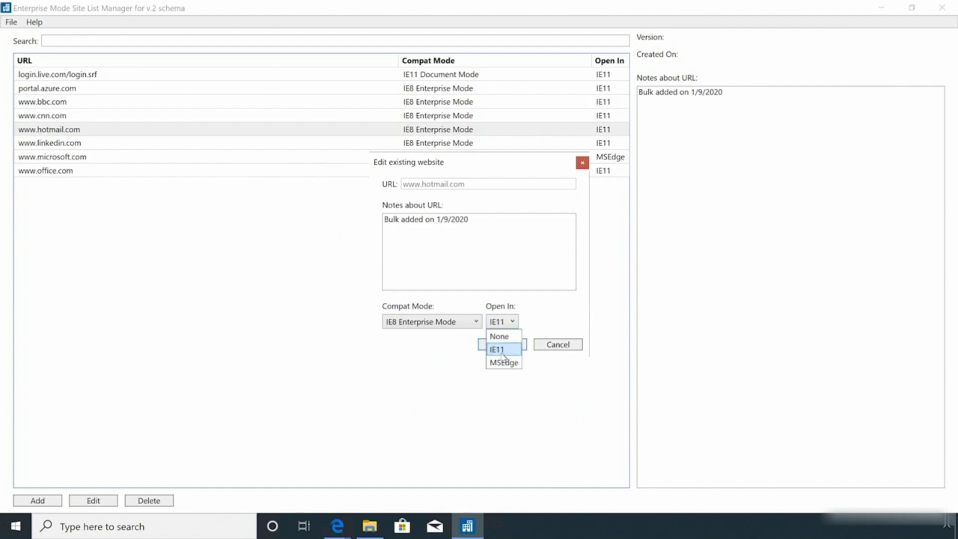
{"action": "left_click", "coordinate": [505, 362]}
{"action": "left_click", "coordinate": [456, 323]}
{"action": "left_click", "coordinate": [439, 336]}
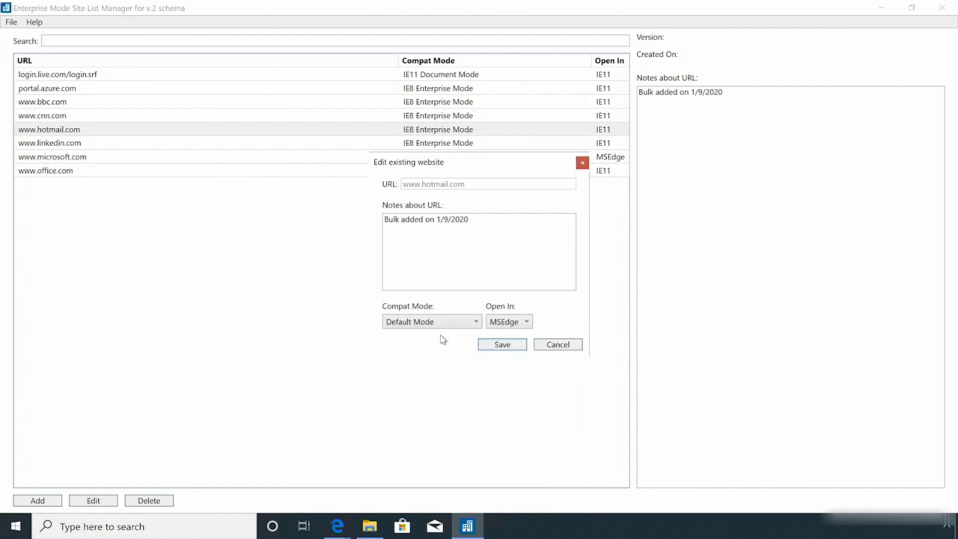
{"action": "left_click", "coordinate": [502, 344]}
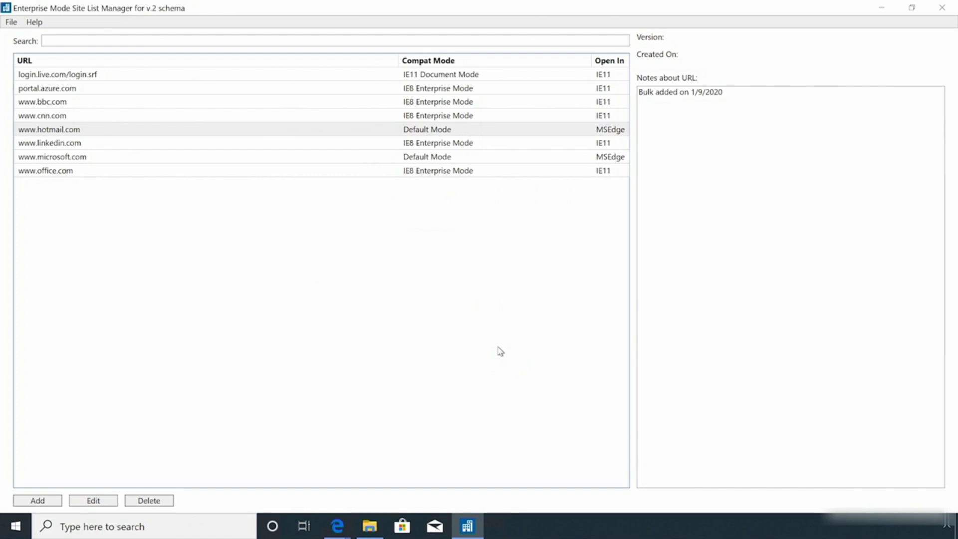
- Save the site list to XML as "Enterprise Site List" in the Documents folder
{"action": "left_click", "coordinate": [11, 22]}
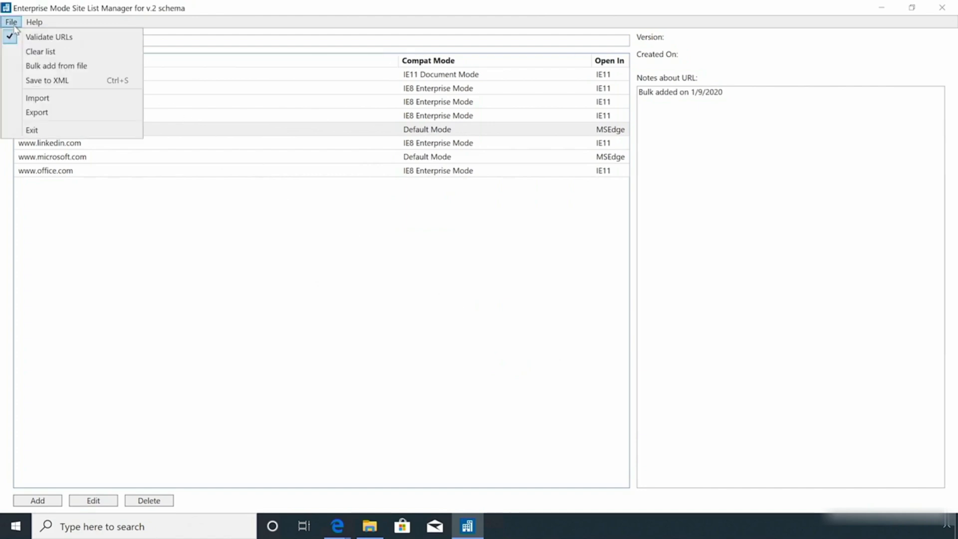
{"action": "left_click", "coordinate": [30, 80]}
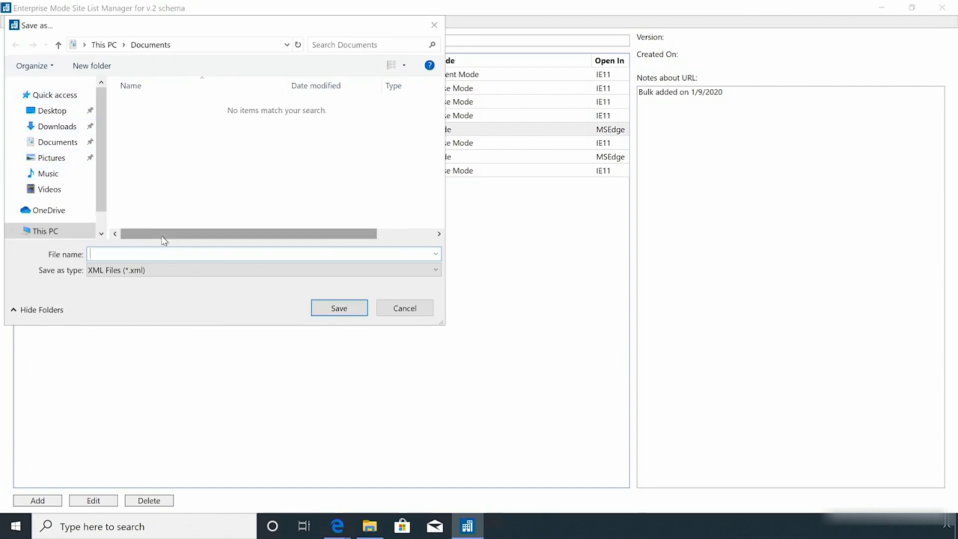
{"action": "type", "text": "Ent"}
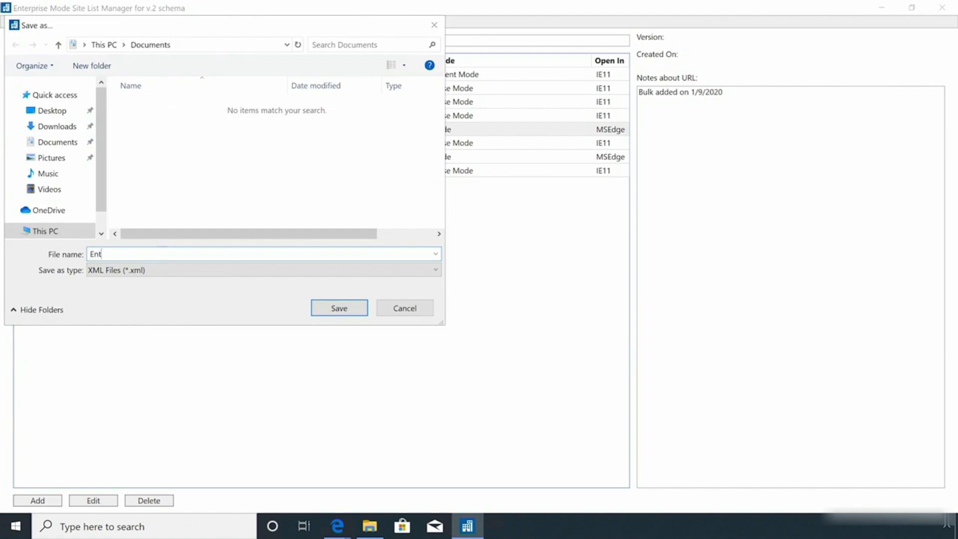
{"action": "type", "text": "erprise Site List"}
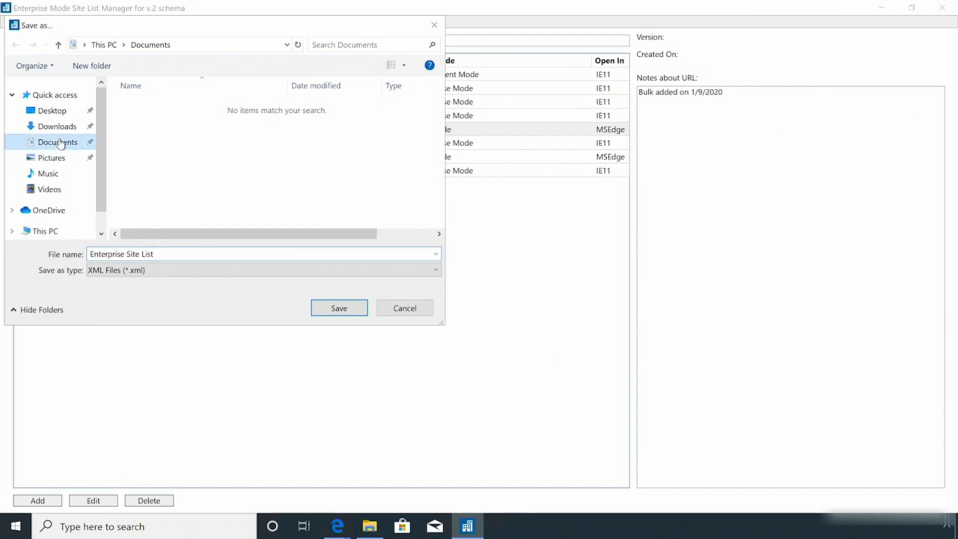
{"action": "left_click", "coordinate": [333, 307]}
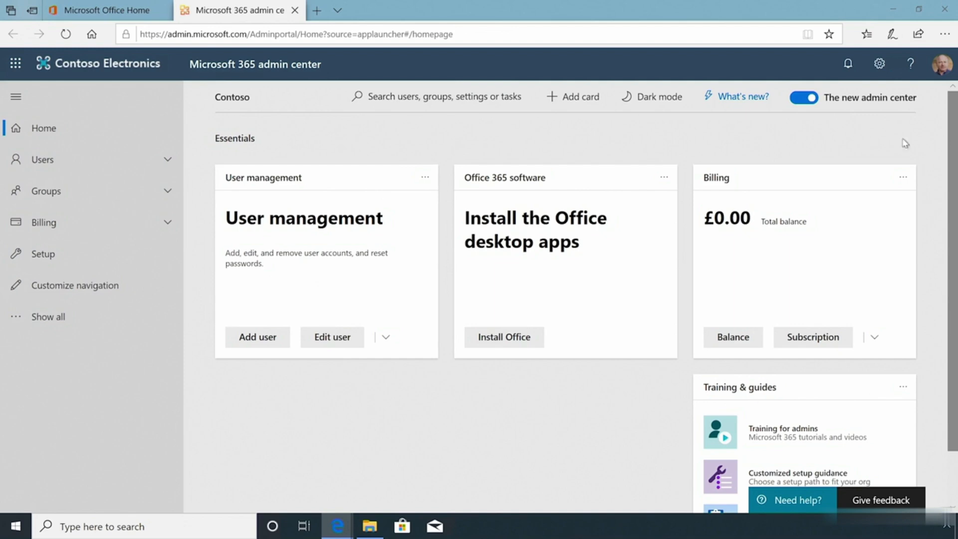
- Go from the Microsoft 365 admin center to Endpoint Management and open the device configuration profiles
{"action": "left_click", "coordinate": [111, 324]}
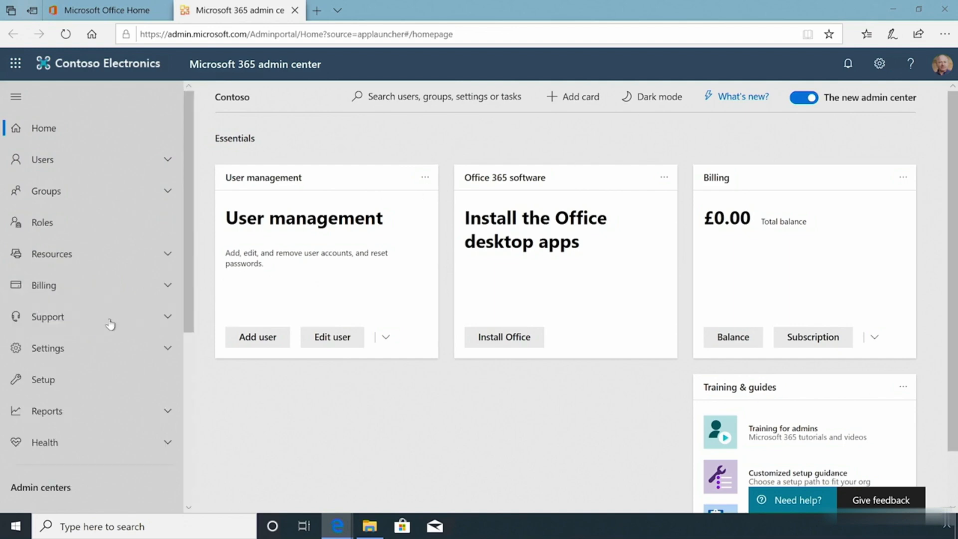
{"action": "scroll", "coordinate": [110, 324], "scroll_direction": "down", "scroll_amount": 3}
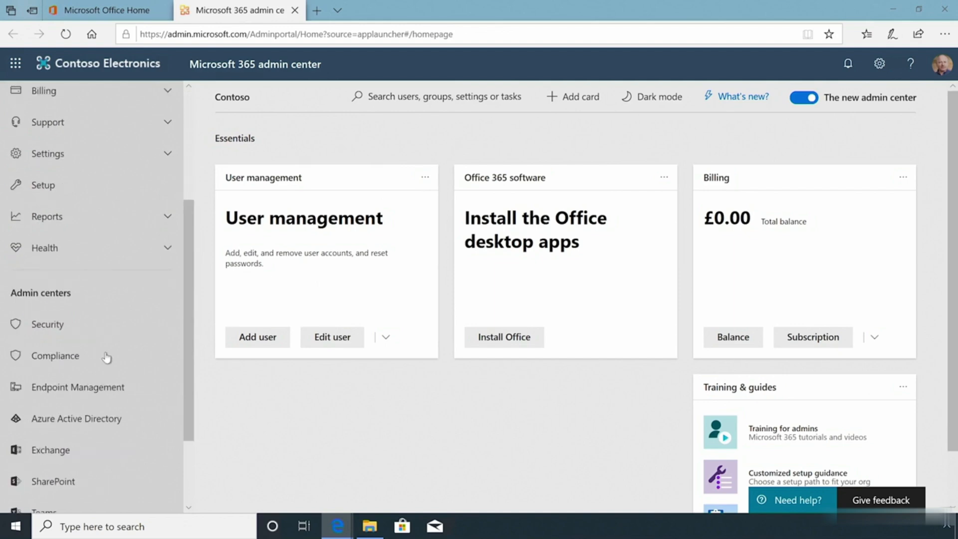
{"action": "left_click", "coordinate": [103, 387]}
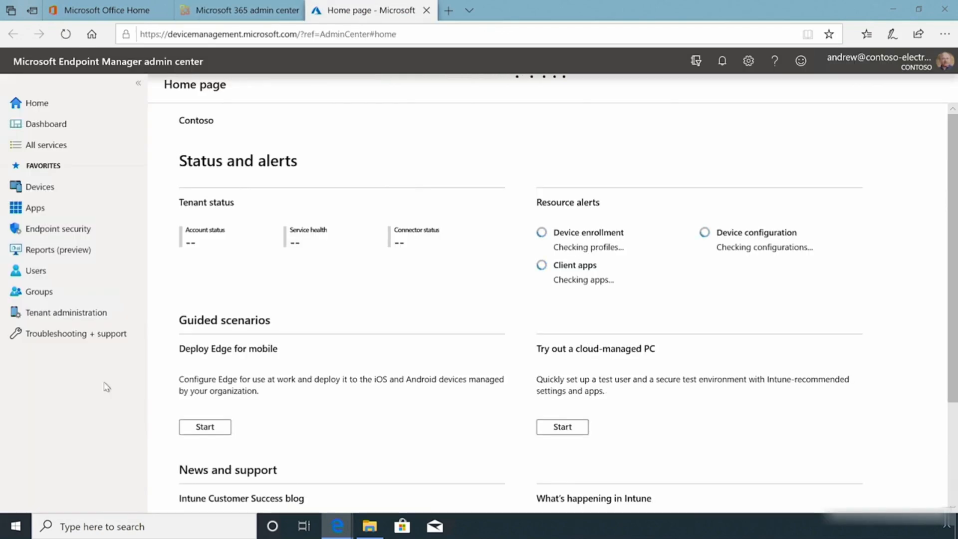
{"action": "left_click", "coordinate": [50, 190]}
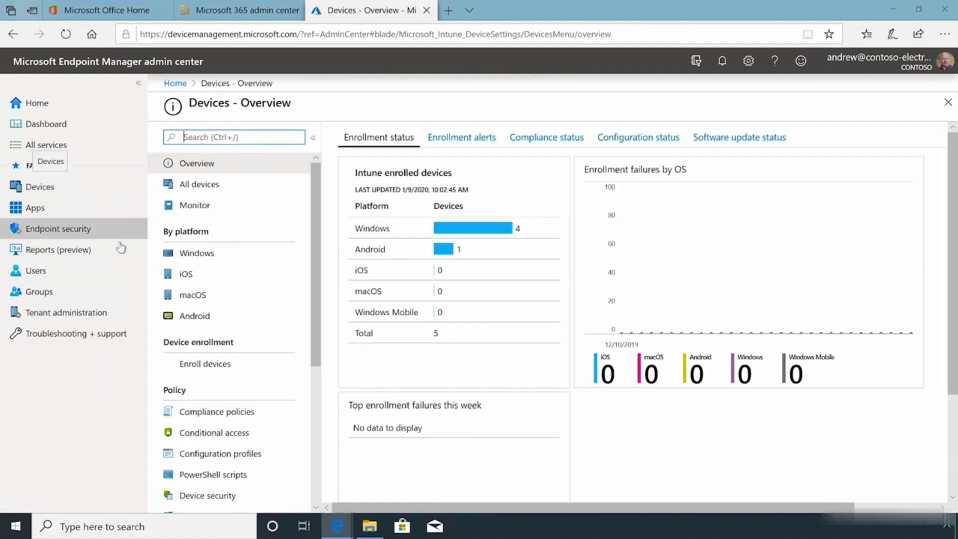
{"action": "left_click", "coordinate": [227, 456]}
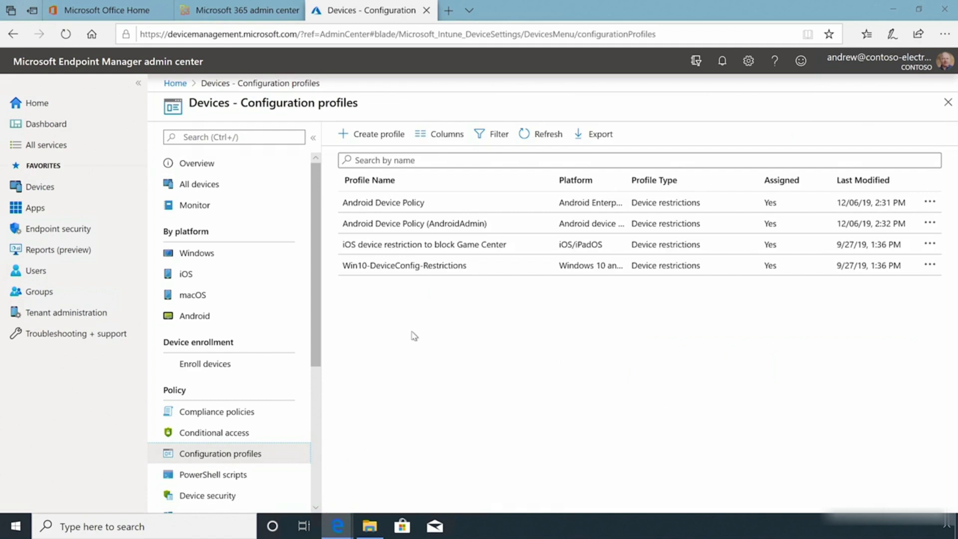
- Start a new configuration profile with "Enterprise Site Mode Settings" as both its name and description
{"action": "left_click", "coordinate": [359, 140]}
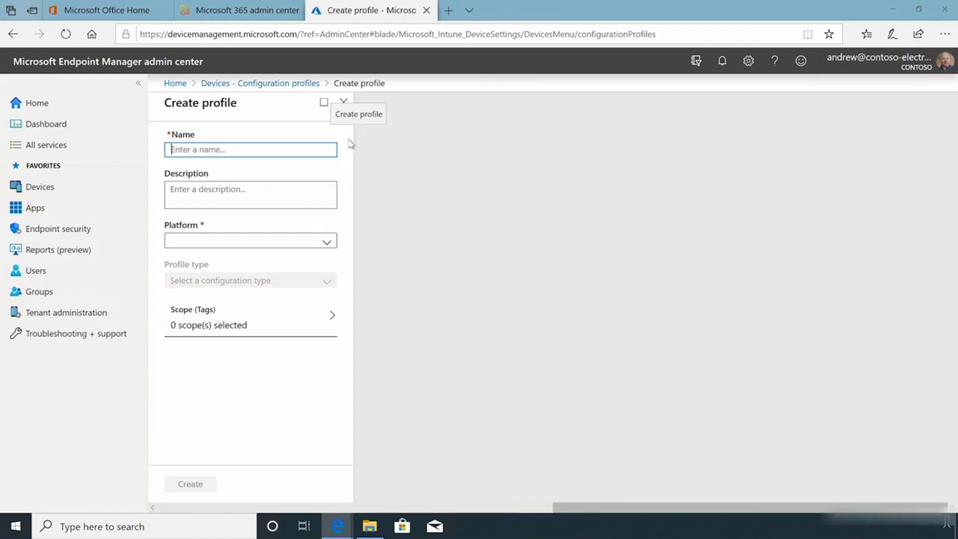
{"action": "type", "text": "Enterprise Sit"}
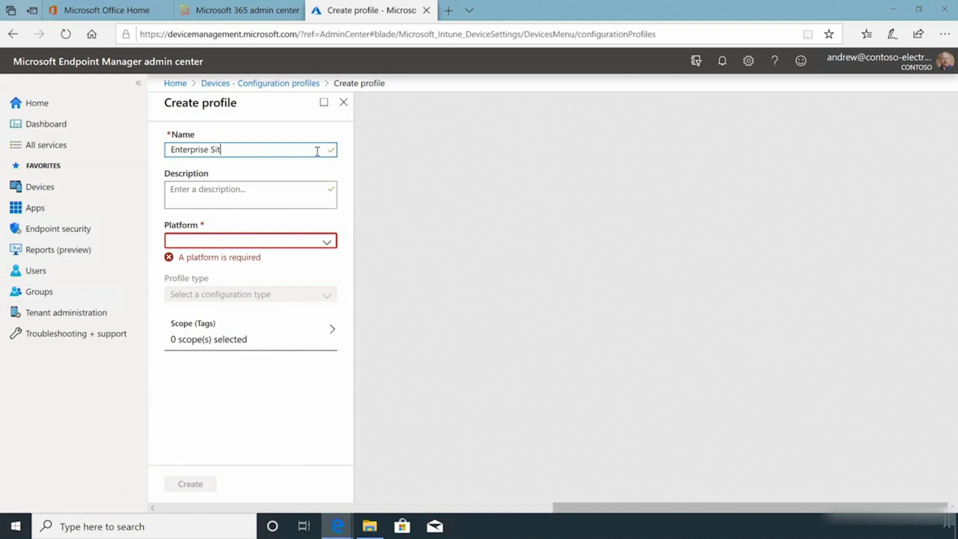
{"action": "type", "text": "e Mode Settings"}
{"action": "triple_click", "coordinate": [317, 150]}
{"action": "key", "text": "ctrl+c"}
{"action": "left_click", "coordinate": [265, 192]}
{"action": "key", "text": "ctrl+v"}
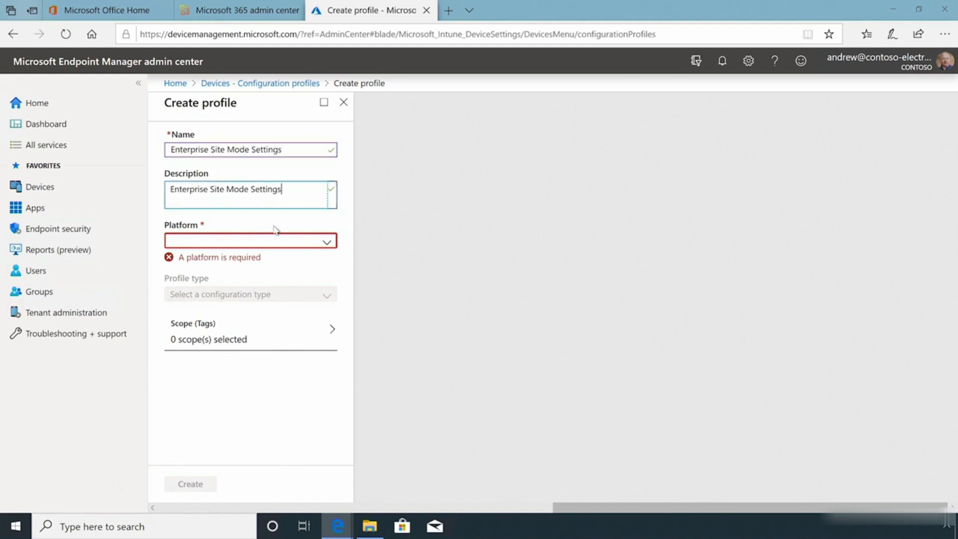
- Set the profile's platform to Windows 10 and later and its profile type to Device restrictions
{"action": "left_click", "coordinate": [283, 245]}
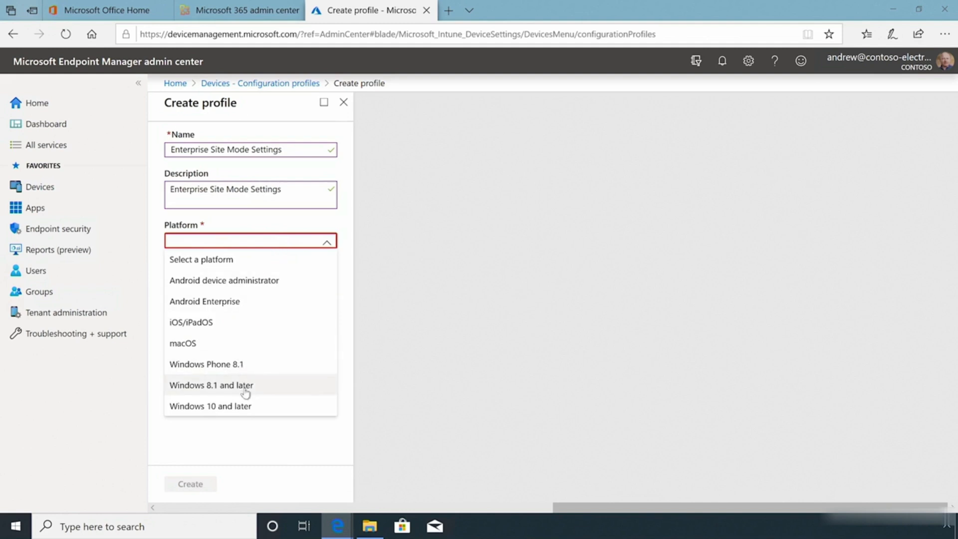
{"action": "left_click", "coordinate": [249, 407]}
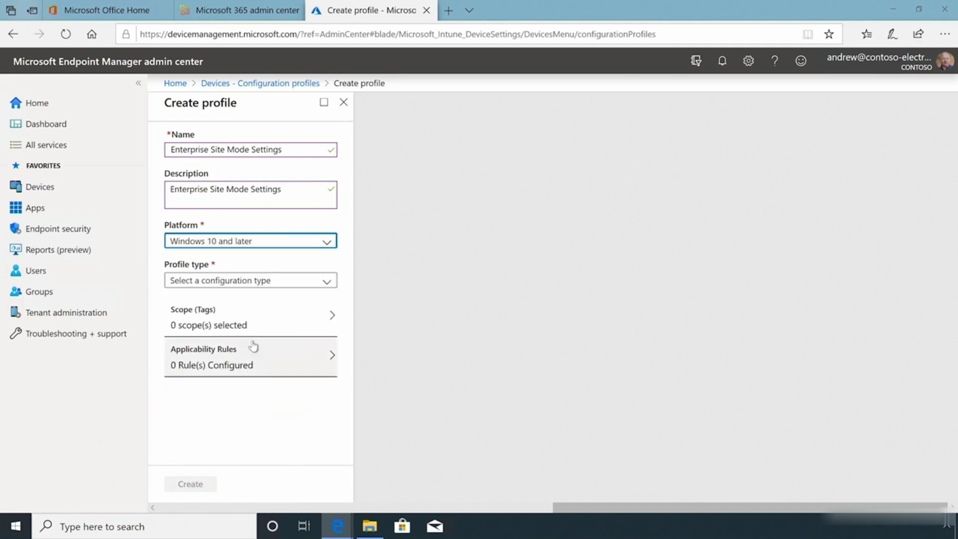
{"action": "left_click", "coordinate": [276, 284]}
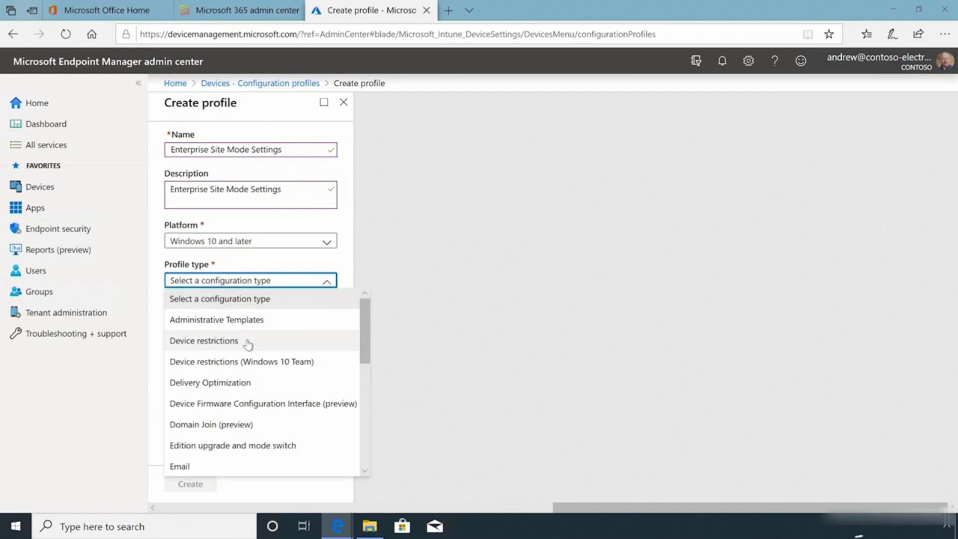
{"action": "left_click", "coordinate": [248, 342]}
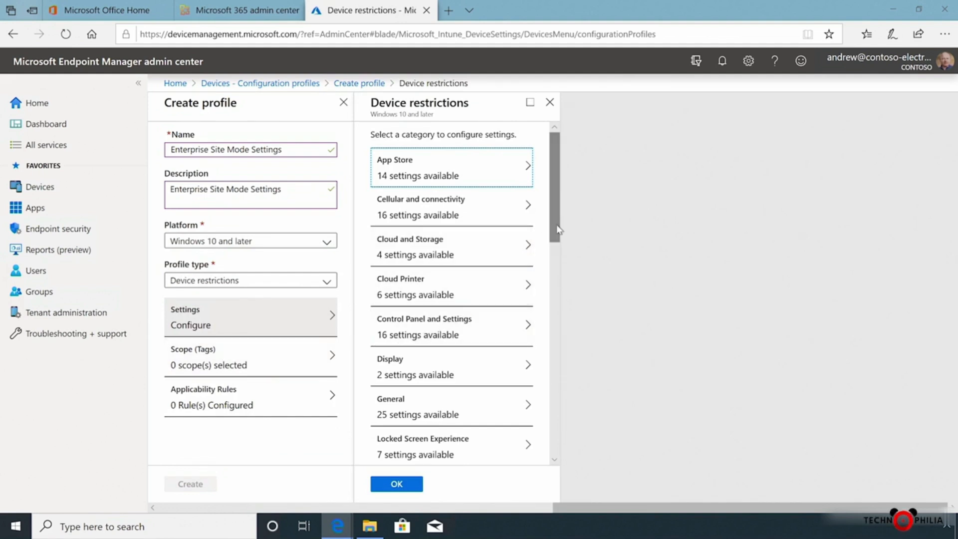
{"action": "left_click_drag", "start_coordinate": [558, 229], "coordinate": [566, 311]}
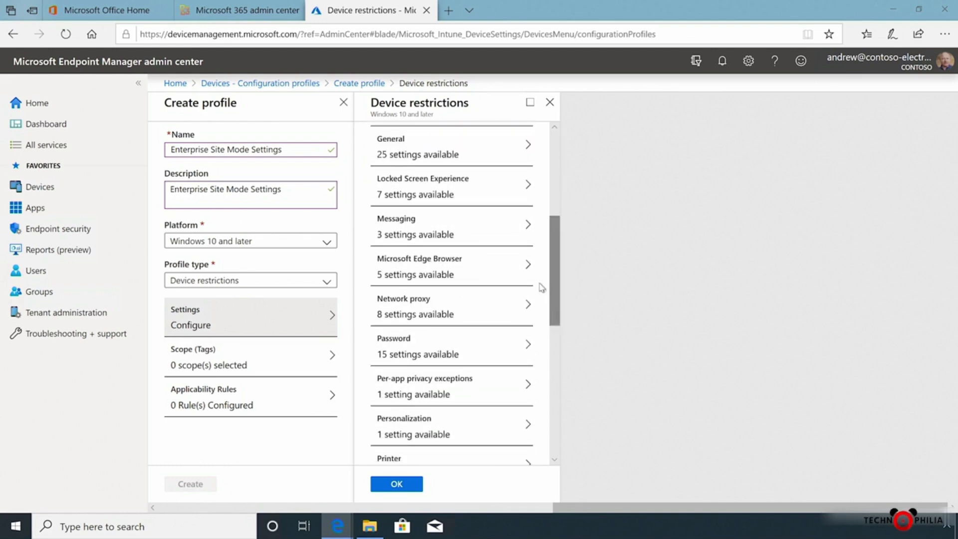
{"action": "left_click", "coordinate": [505, 278]}
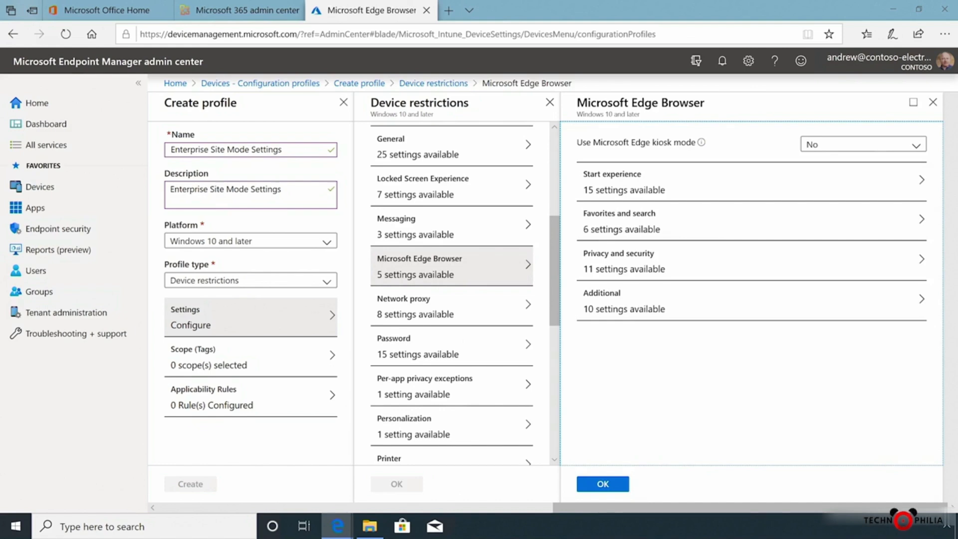
{"action": "left_click", "coordinate": [799, 189]}
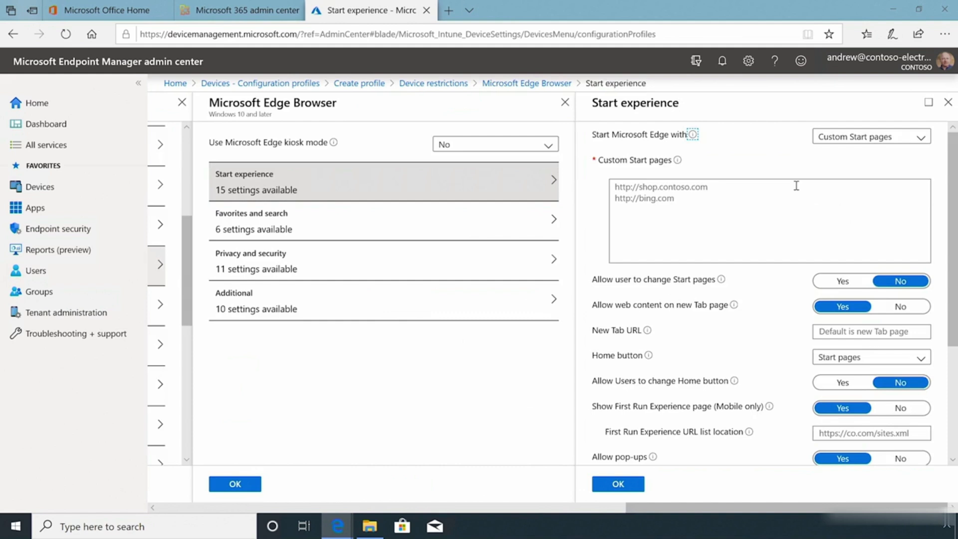
{"action": "left_click", "coordinate": [744, 196]}
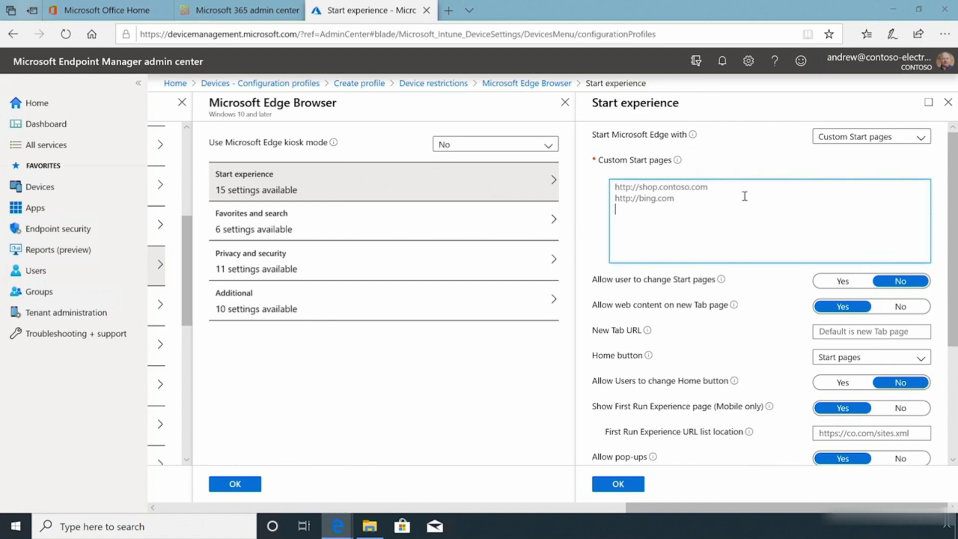
{"action": "type", "text": "https://m365x758360.sharepoint.com/sites/contosolandings"}
{"action": "left_click", "coordinate": [760, 171]}
{"action": "scroll", "coordinate": [926, 218], "scroll_direction": "down", "scroll_amount": 3}
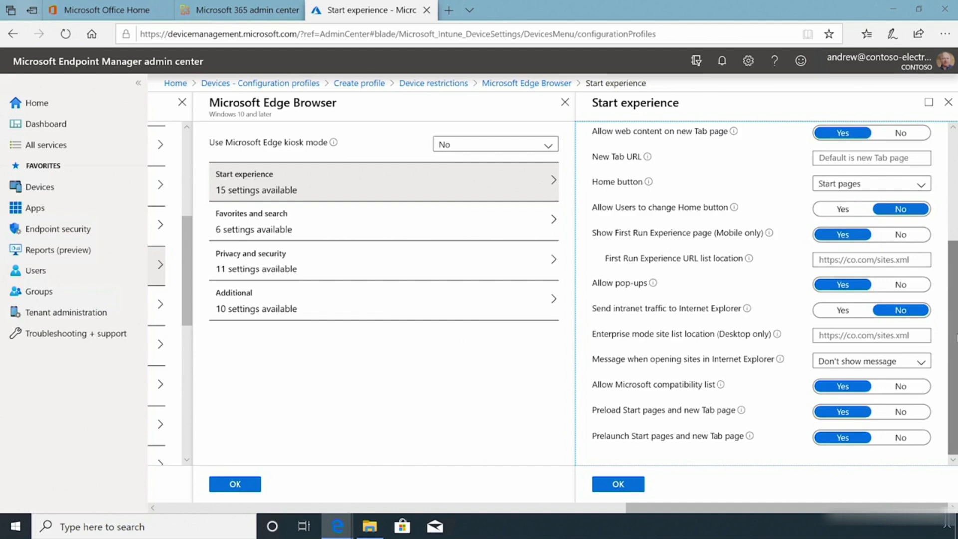
{"action": "left_click", "coordinate": [845, 312]}
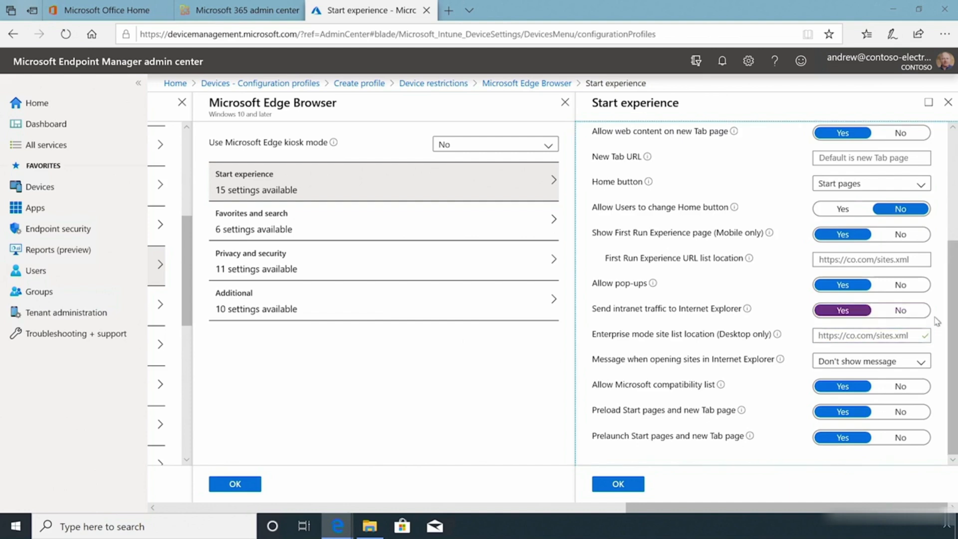
{"action": "left_click", "coordinate": [890, 335]}
{"action": "type", "text": "https://con"}
{"action": "type", "text": "toso-electronics.c"}
{"action": "type", "text": "om/enterprise."}
{"action": "type", "text": "xml"}
{"action": "left_click", "coordinate": [941, 344]}
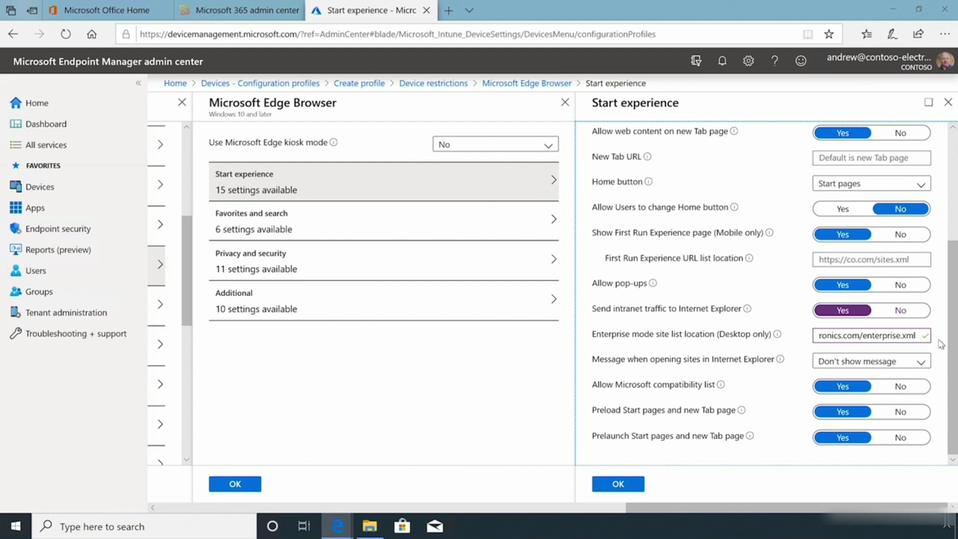
- Choose "Show message that site is opened in Internet Explorer 11" and confirm the Start experience settings
{"action": "left_click", "coordinate": [892, 362]}
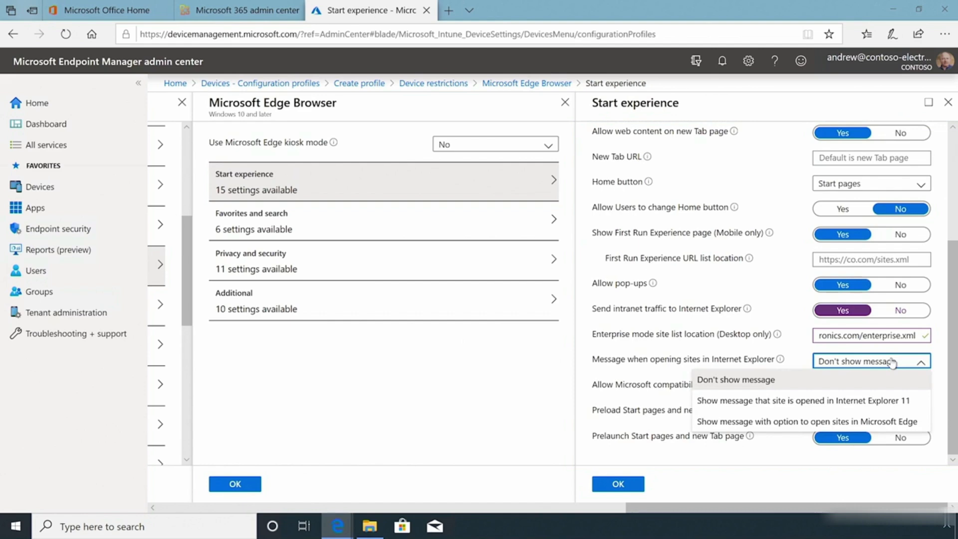
{"action": "left_click", "coordinate": [899, 401]}
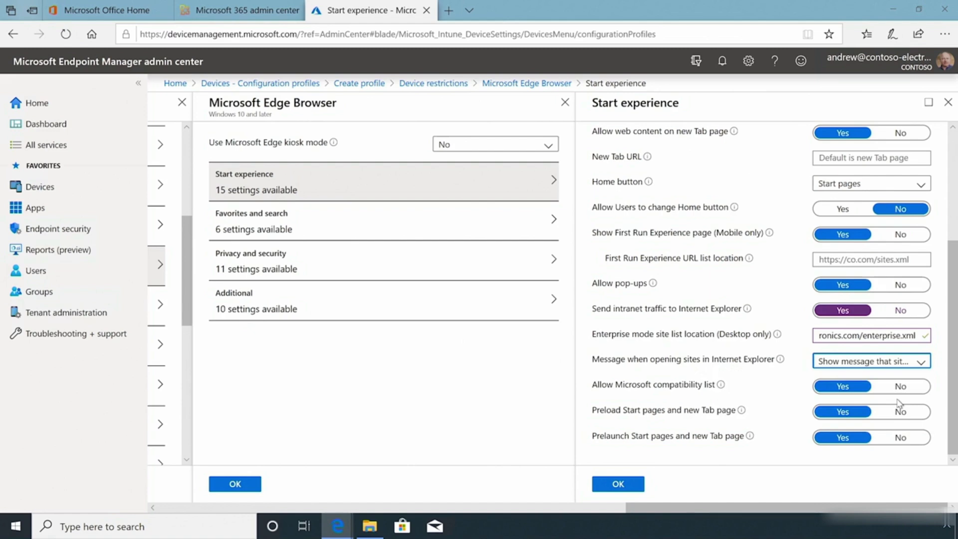
{"action": "left_click", "coordinate": [619, 485]}
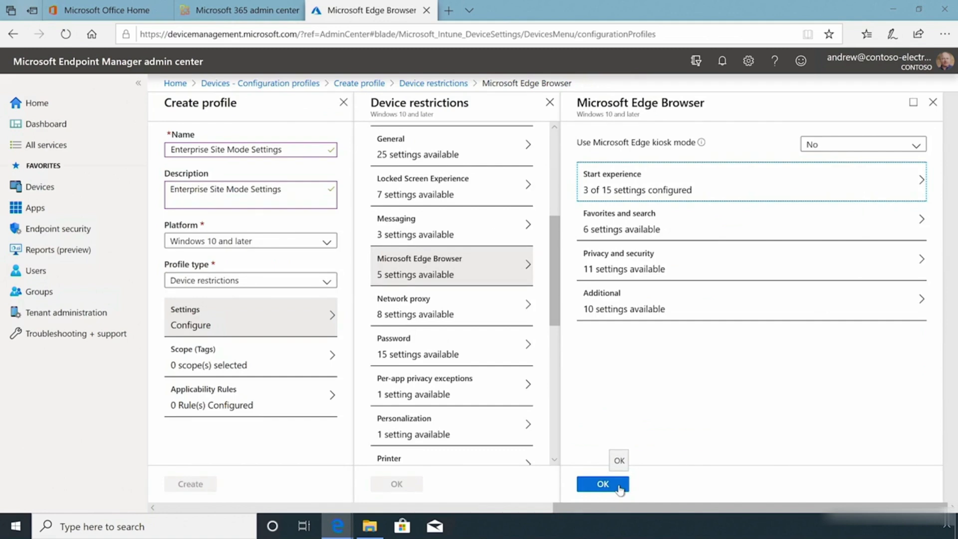
- Confirm the Microsoft Edge Browser and device restrictions settings and create the profile
{"action": "left_click", "coordinate": [619, 485]}
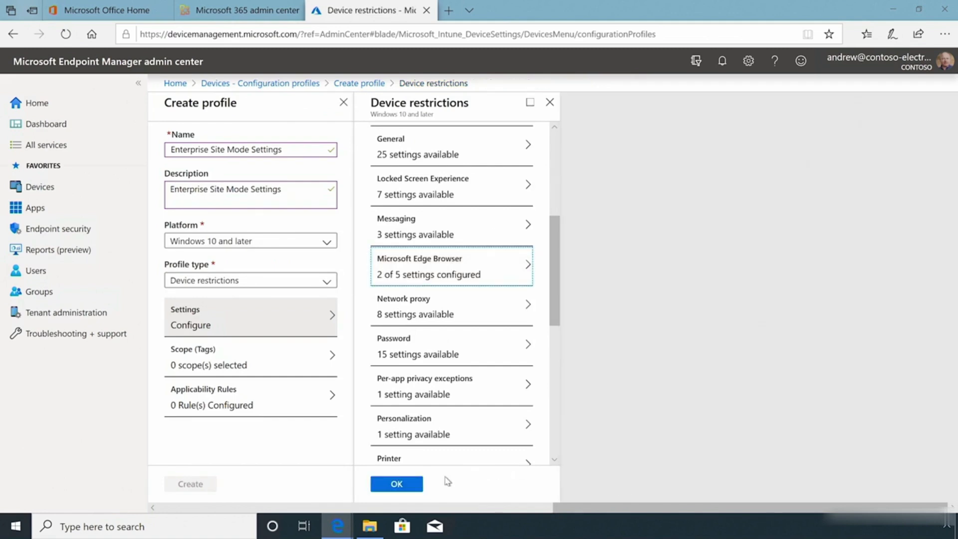
{"action": "left_click", "coordinate": [407, 485]}
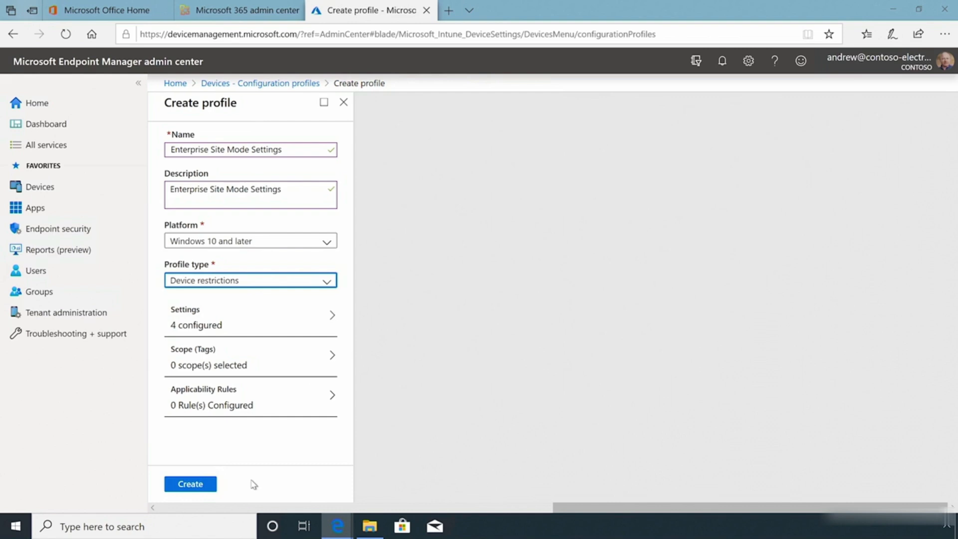
{"action": "left_click", "coordinate": [212, 485]}
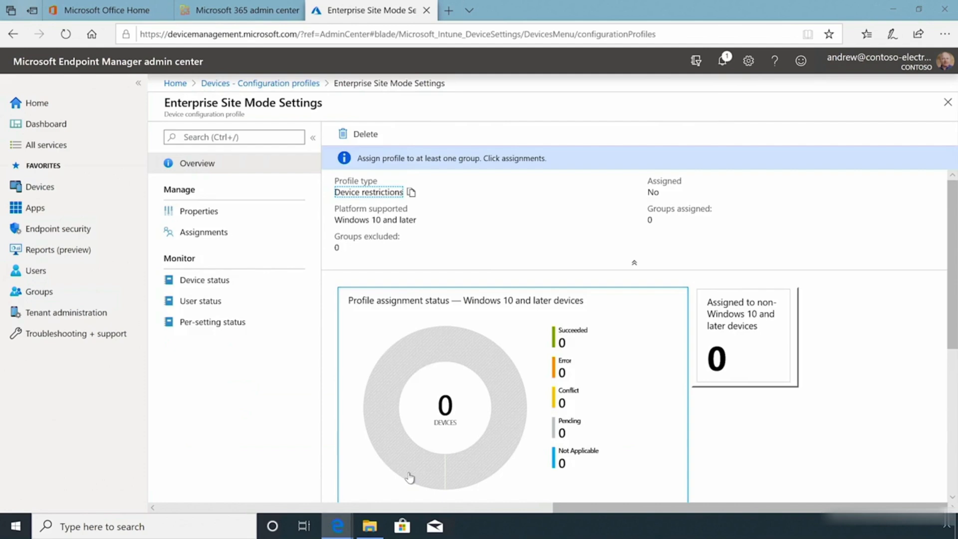
- Assign the Enterprise Site Mode Settings profile to All Devices and save the assignment
{"action": "left_click", "coordinate": [226, 245]}
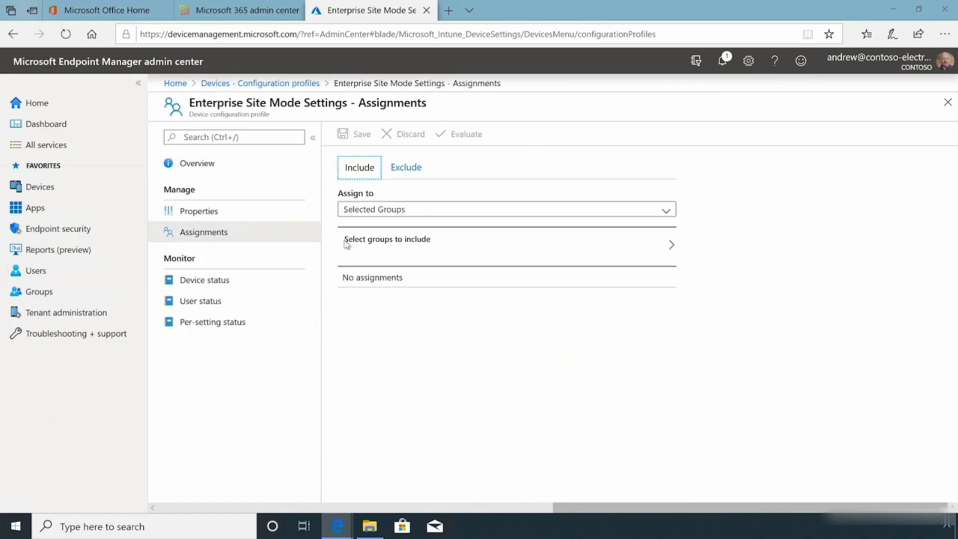
{"action": "left_click", "coordinate": [444, 210]}
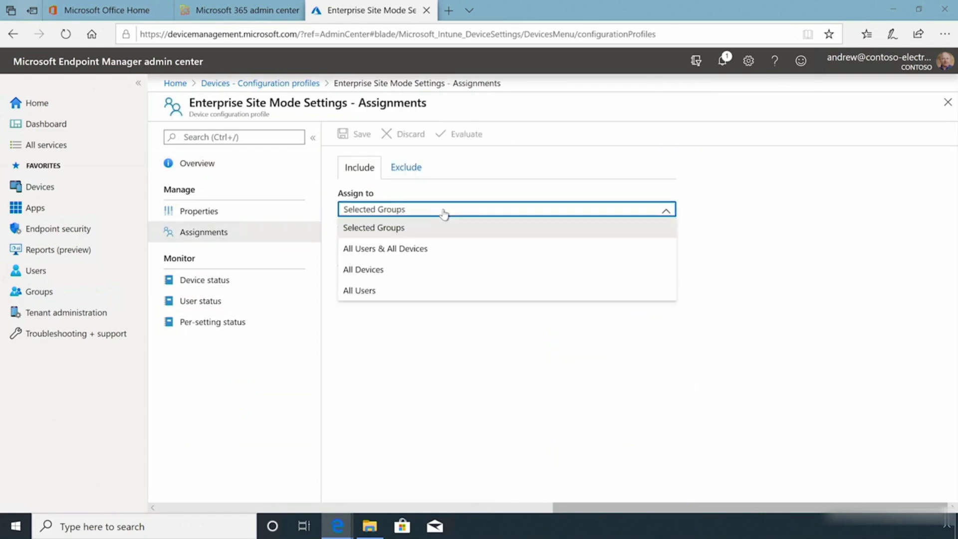
{"action": "left_click", "coordinate": [380, 271]}
{"action": "left_click", "coordinate": [355, 134]}
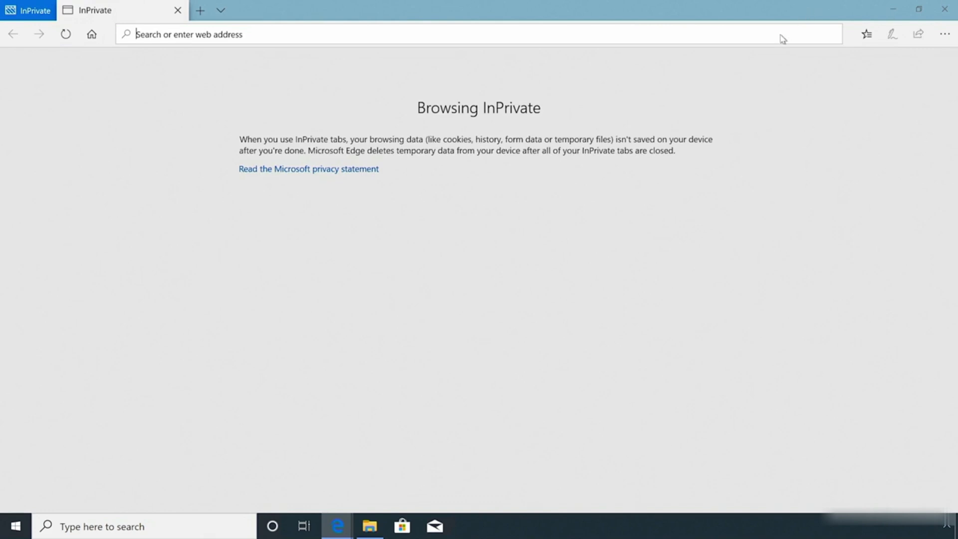
- Open the about:compat page in the InPrivate browser window
{"action": "type", "text": "about:compat"}
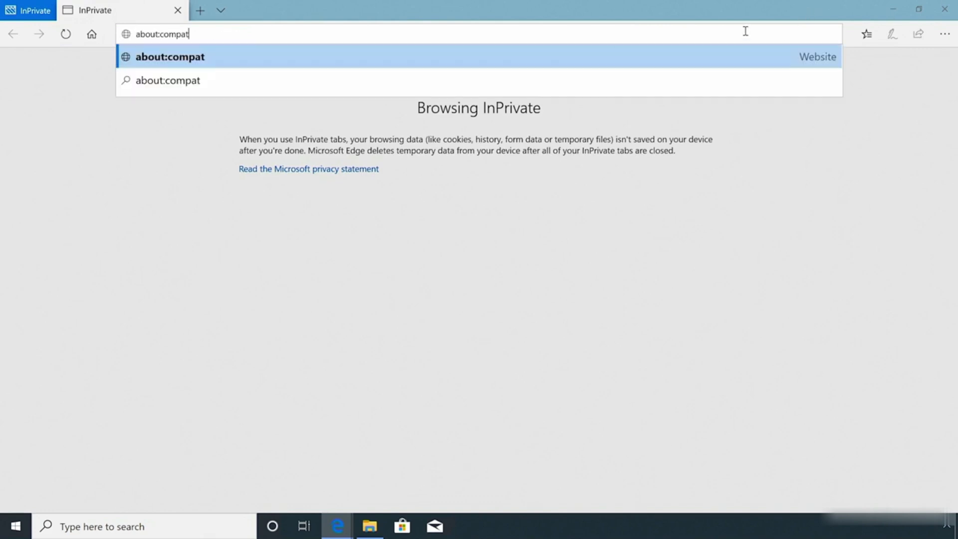
{"action": "key", "text": "Return"}
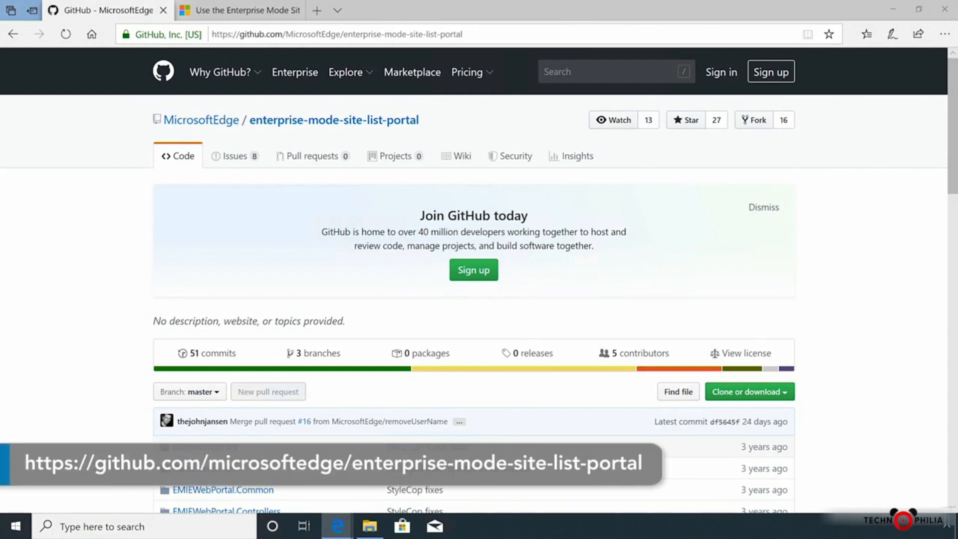
- Review the enterprise-mode-site-list-portal page on GitHub through to its end and switch to the Enterprise Mode Site List documentation
{"action": "left_click_drag", "start_coordinate": [951, 180], "coordinate": [953, 484]}
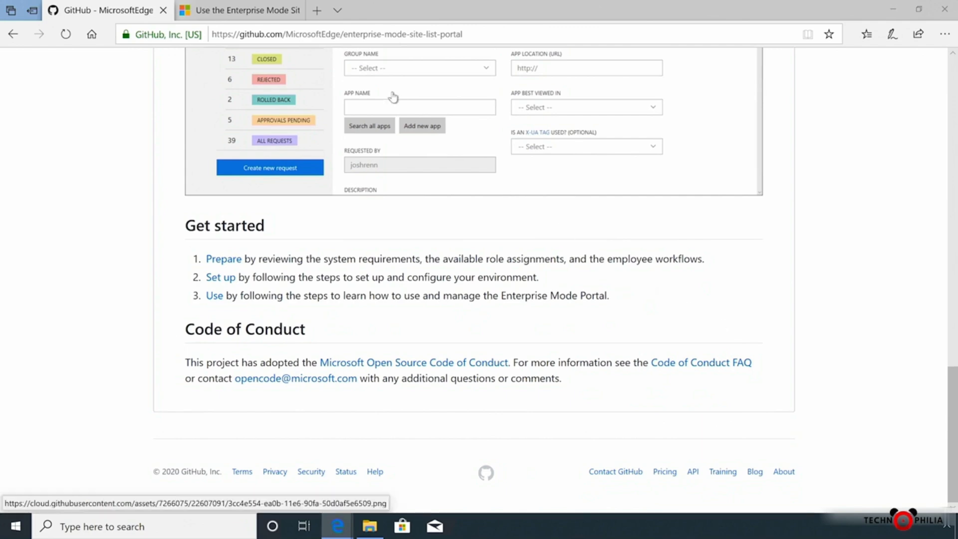
{"action": "left_click", "coordinate": [245, 9]}
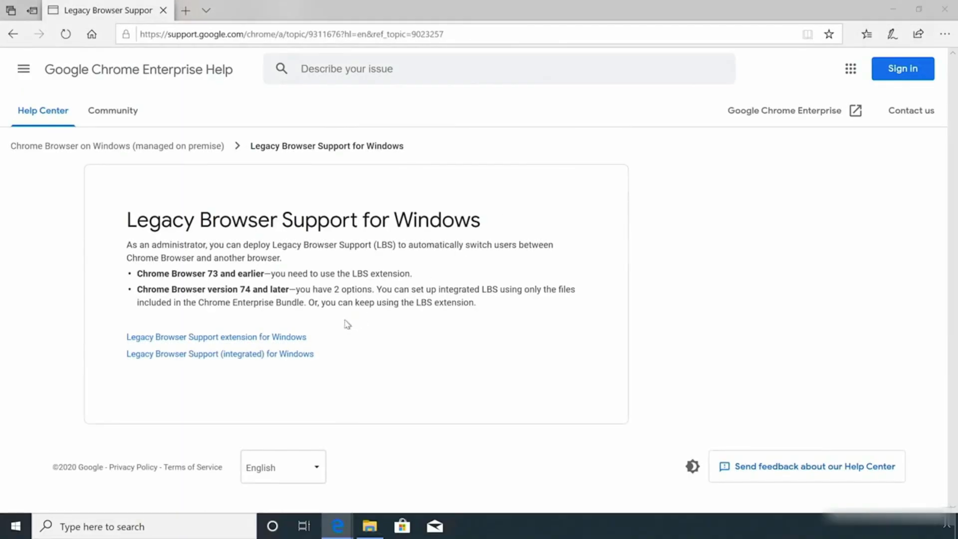
- Open the Legacy Browser Support extension for Windows article and read its introduction
{"action": "left_click", "coordinate": [302, 338]}
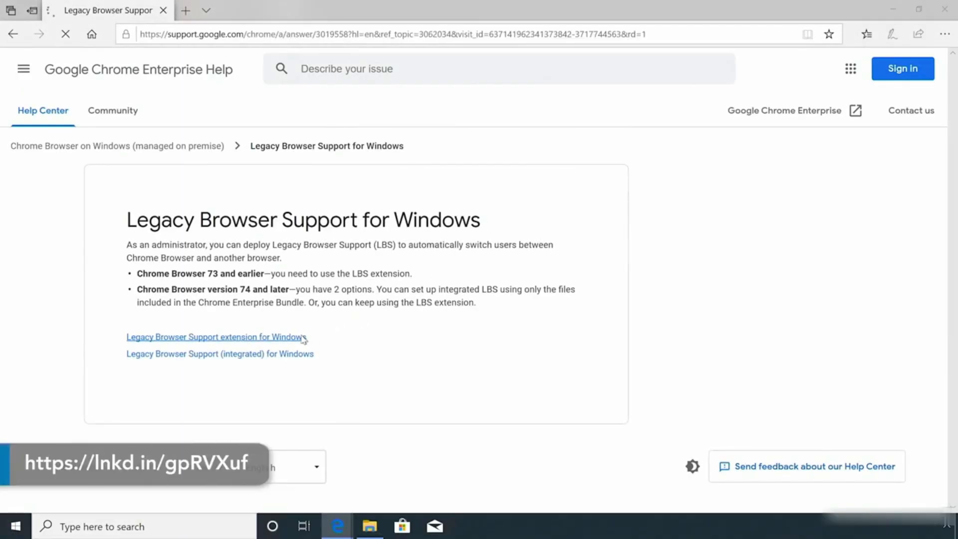
{"action": "scroll", "coordinate": [397, 343], "scroll_direction": "down", "scroll_amount": 1}
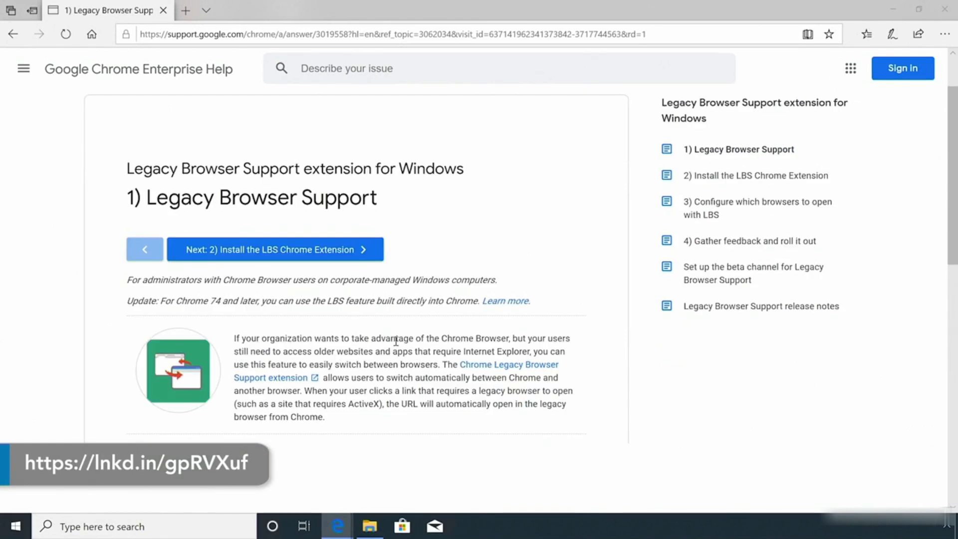
{"action": "scroll", "coordinate": [397, 345], "scroll_direction": "down", "scroll_amount": 1}
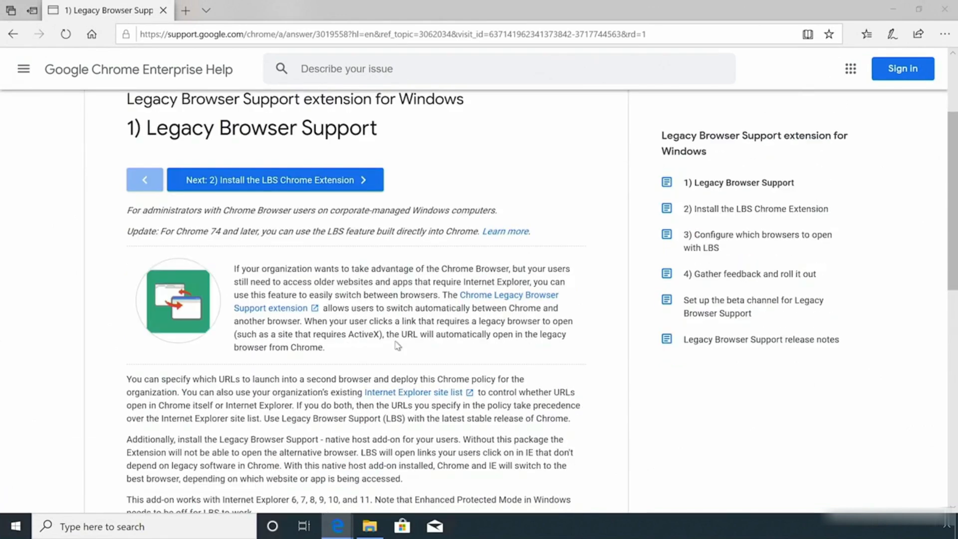